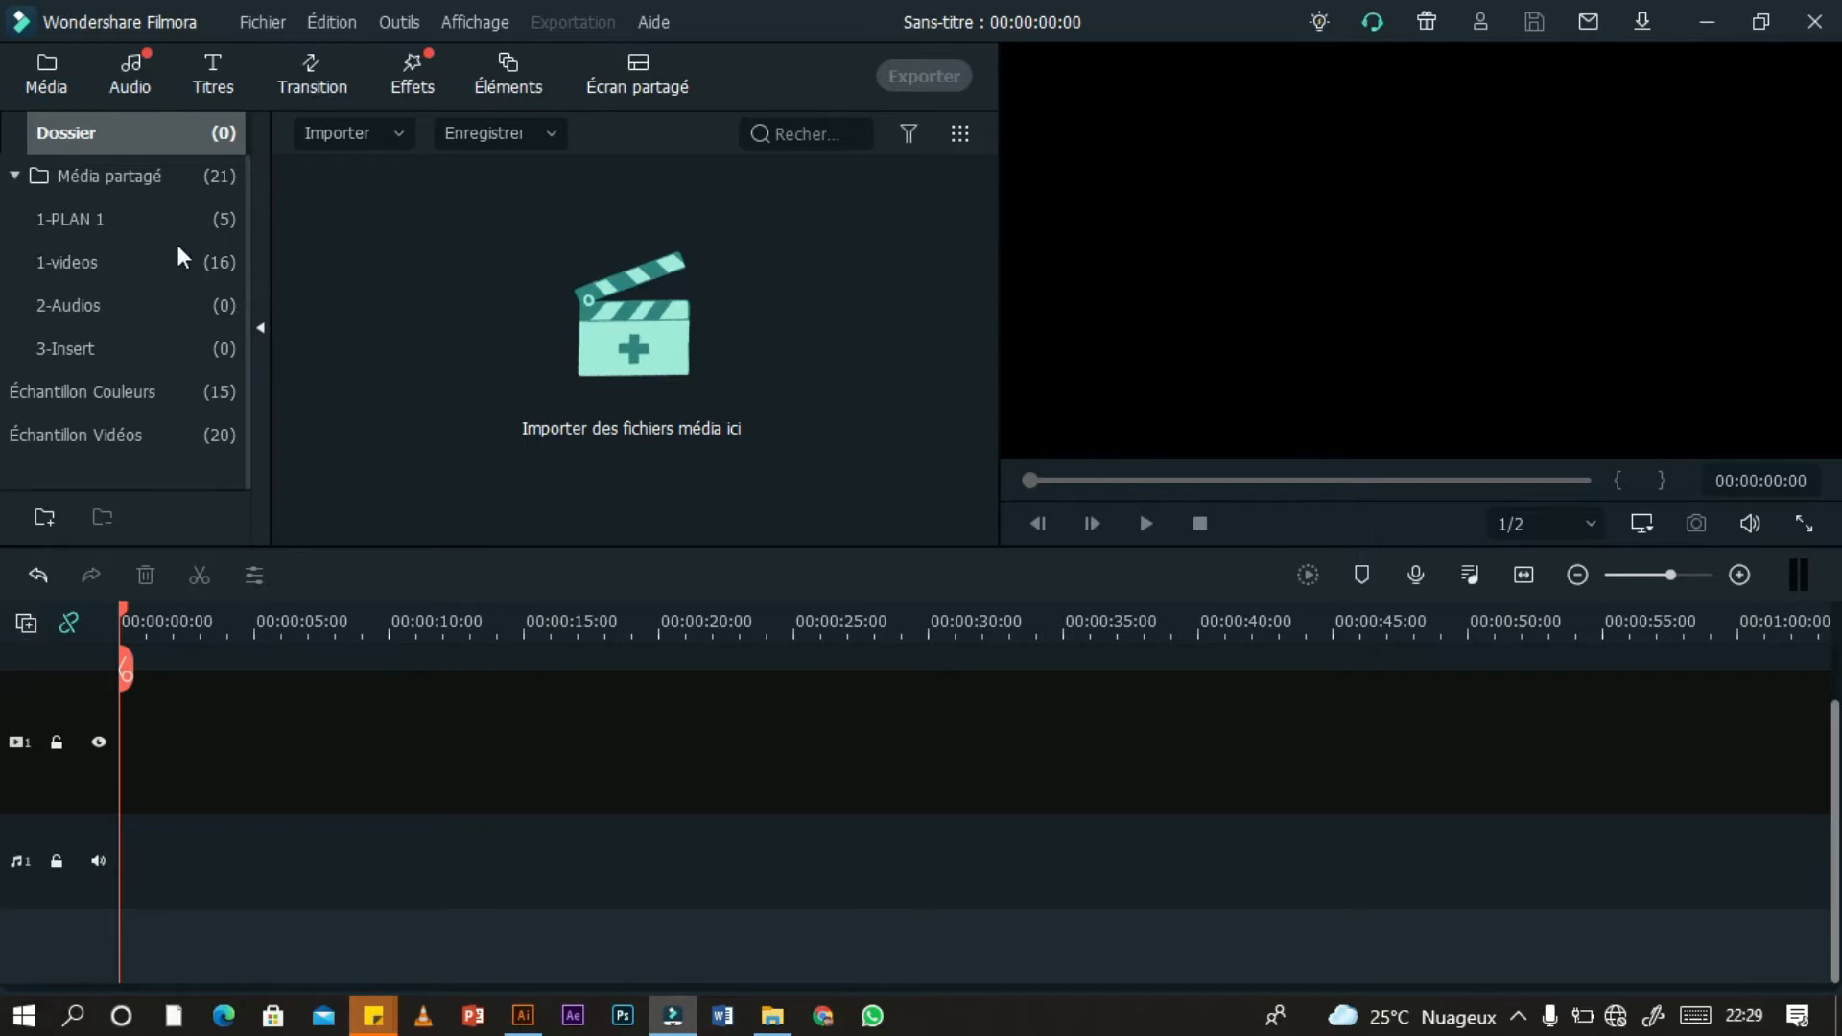
{"action": "left_click", "coordinate": [773, 1021]}
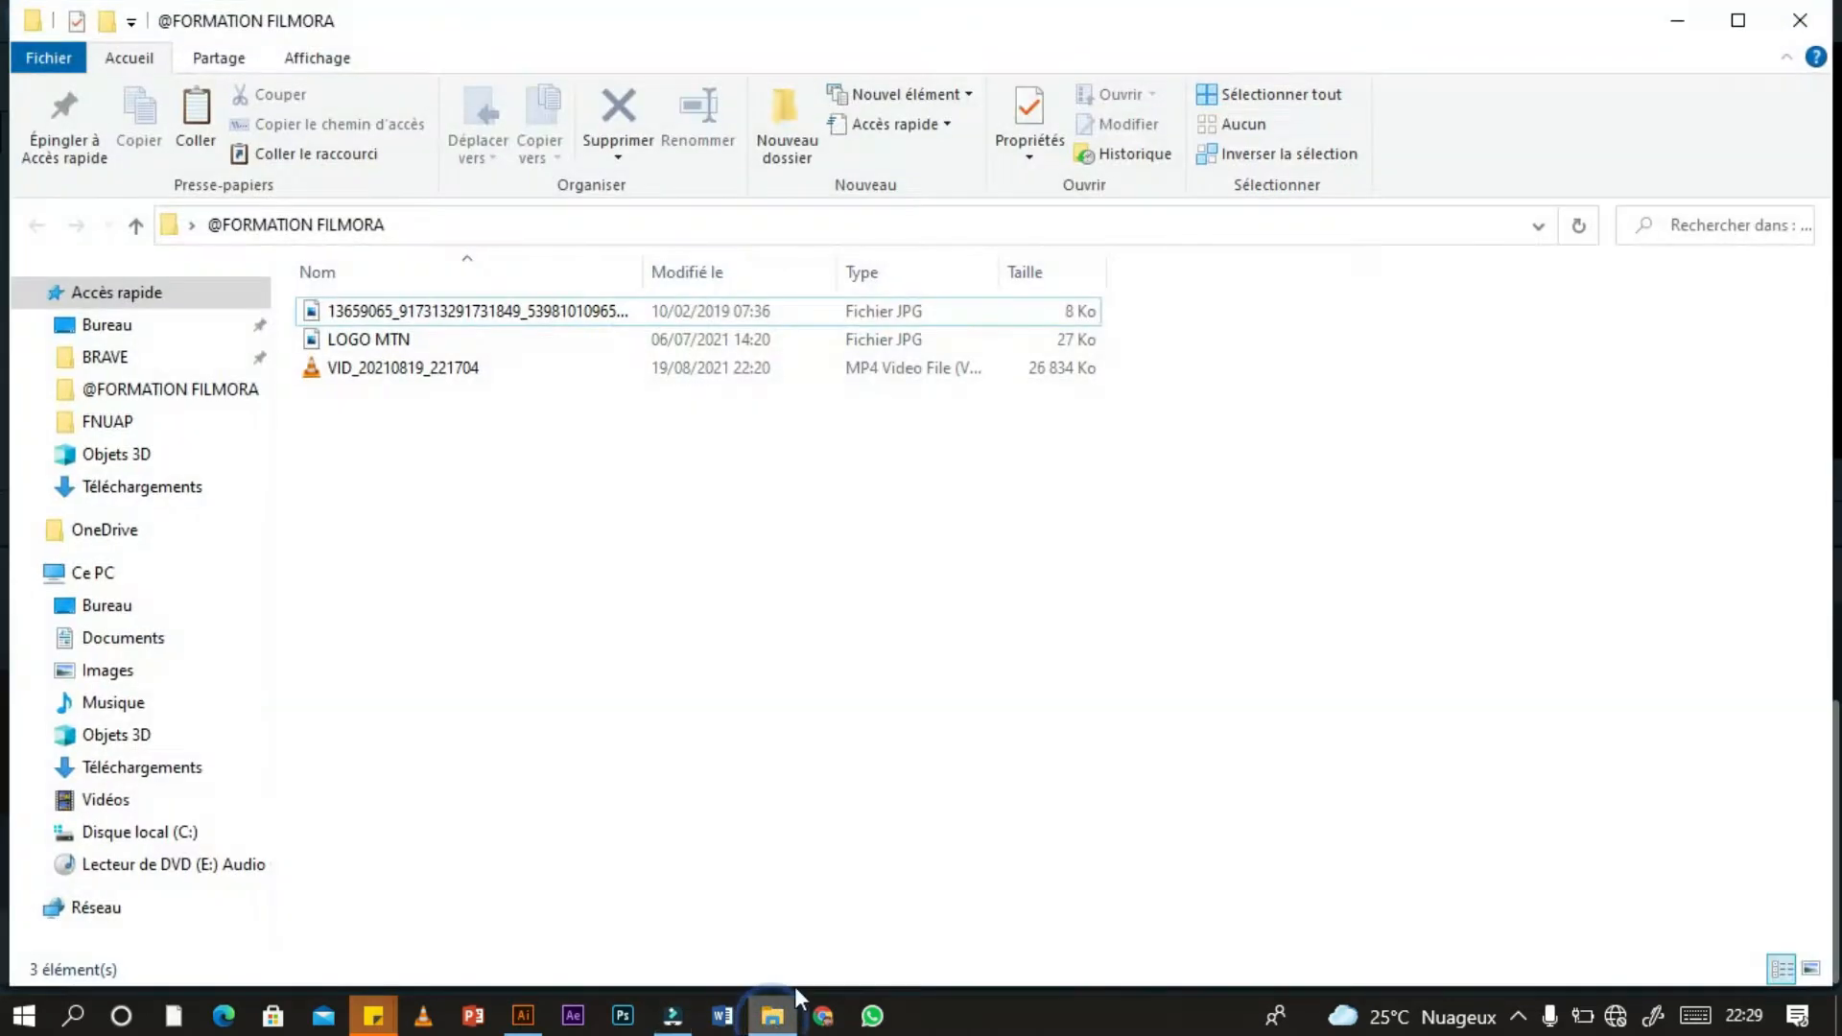
{"action": "left_click_drag", "start_coordinate": [371, 448], "coordinate": [657, 426]}
{"action": "left_click", "coordinate": [408, 371], "text": "ctrl"}
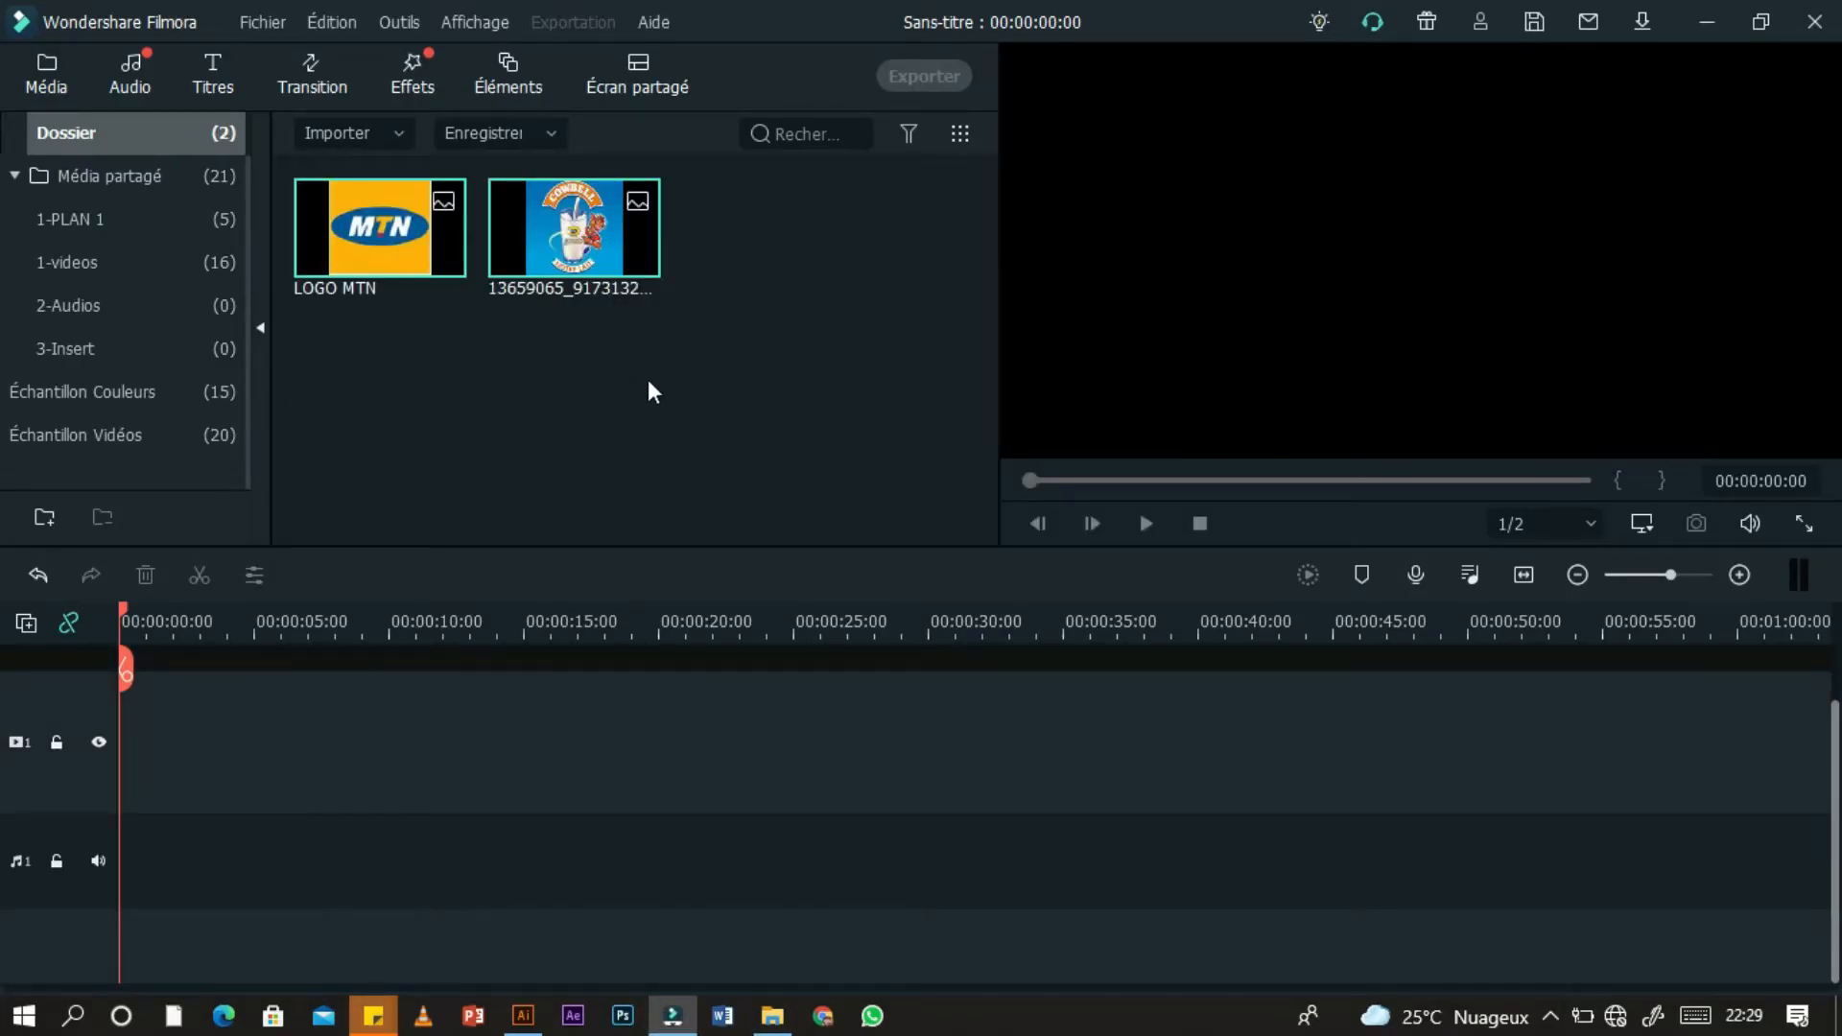
- Place the Cowbell image at the start of the first video track and shift its picture slightly left in the frame
{"action": "left_click_drag", "start_coordinate": [574, 230], "coordinate": [381, 796]}
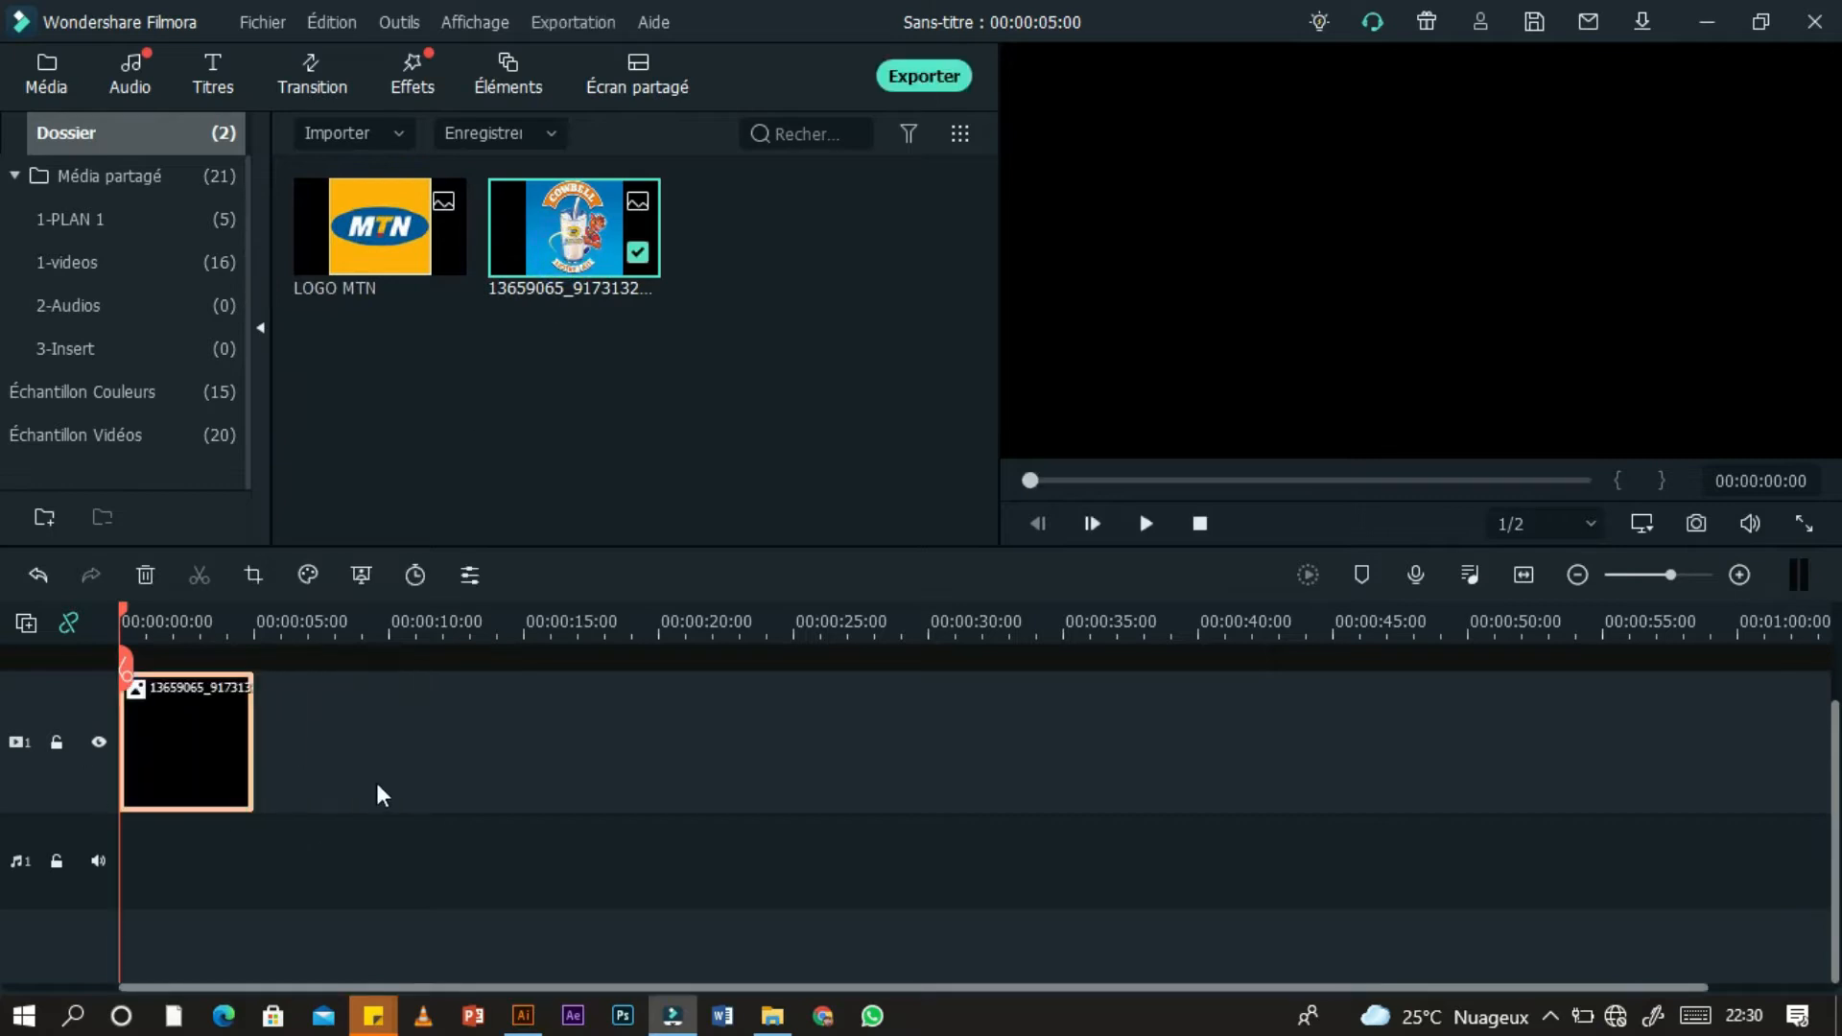
{"action": "left_click", "coordinate": [196, 637]}
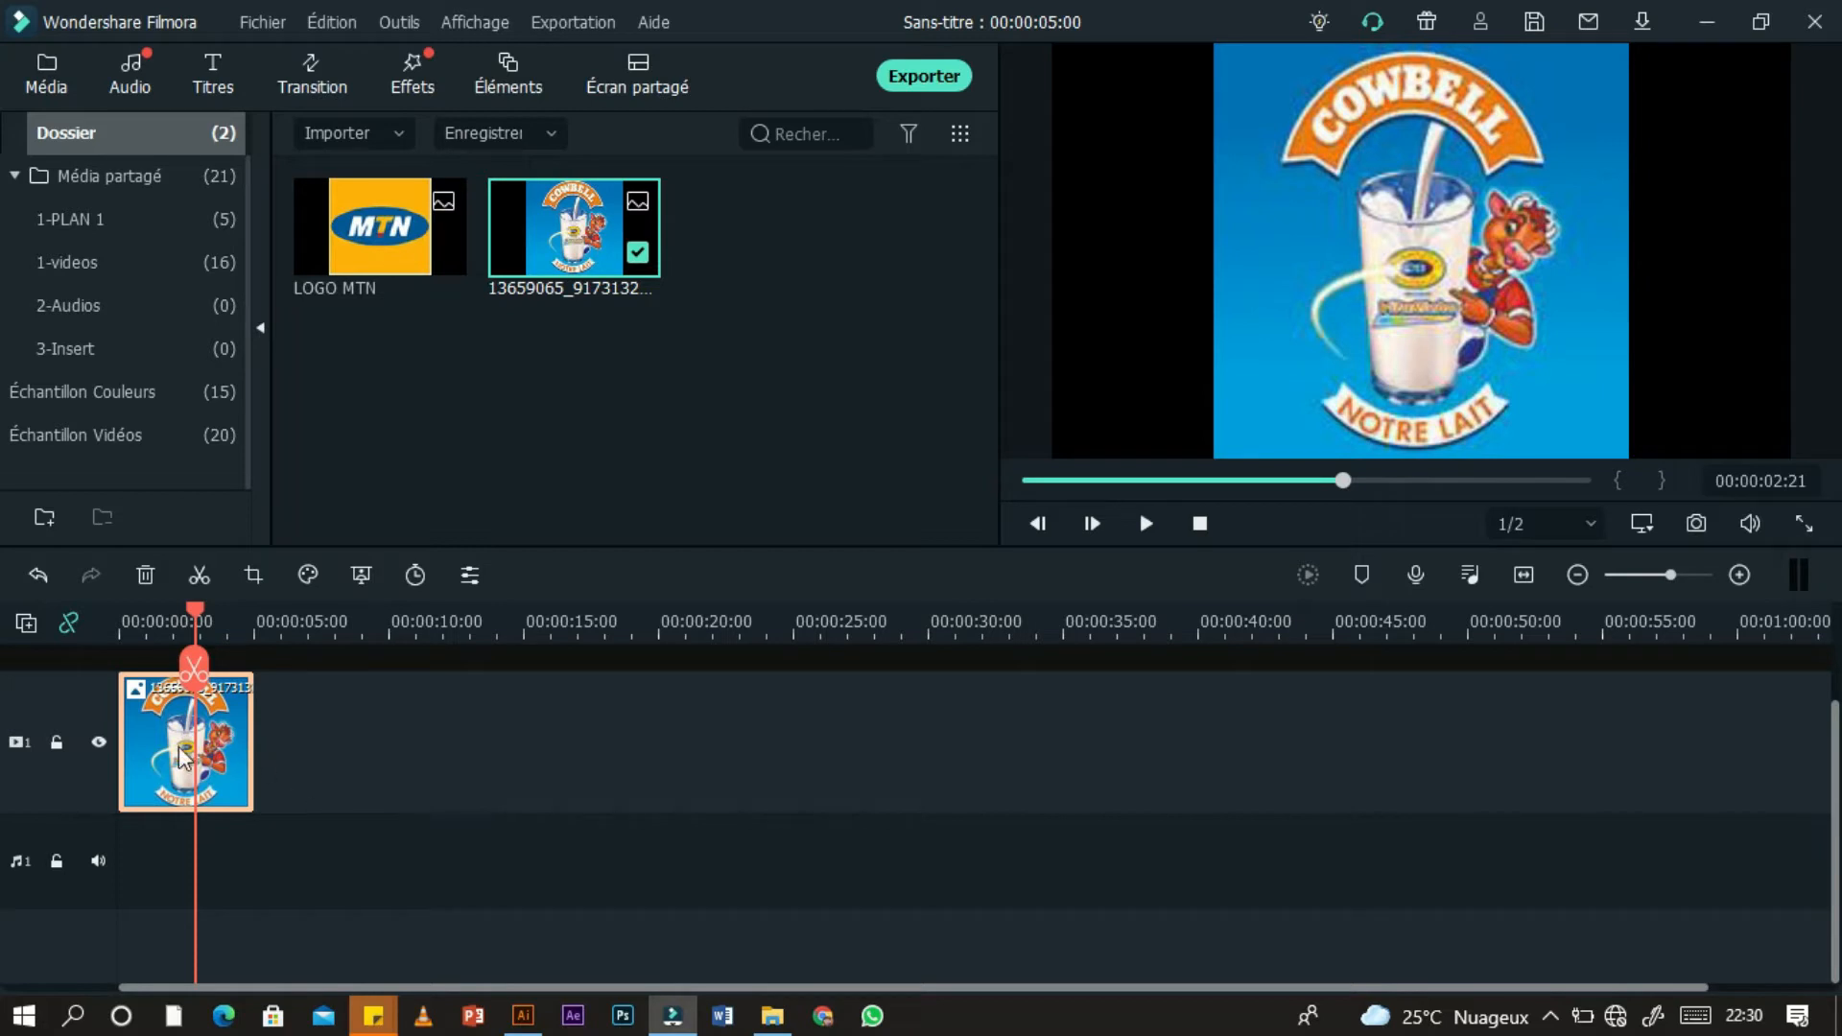
{"action": "mouse_move", "coordinate": [1297, 324]}
{"action": "left_mouse_down"}
{"action": "mouse_move", "coordinate": [1154, 332]}
{"action": "mouse_move", "coordinate": [1408, 312]}
{"action": "mouse_move", "coordinate": [1284, 313]}
{"action": "left_mouse_up"}
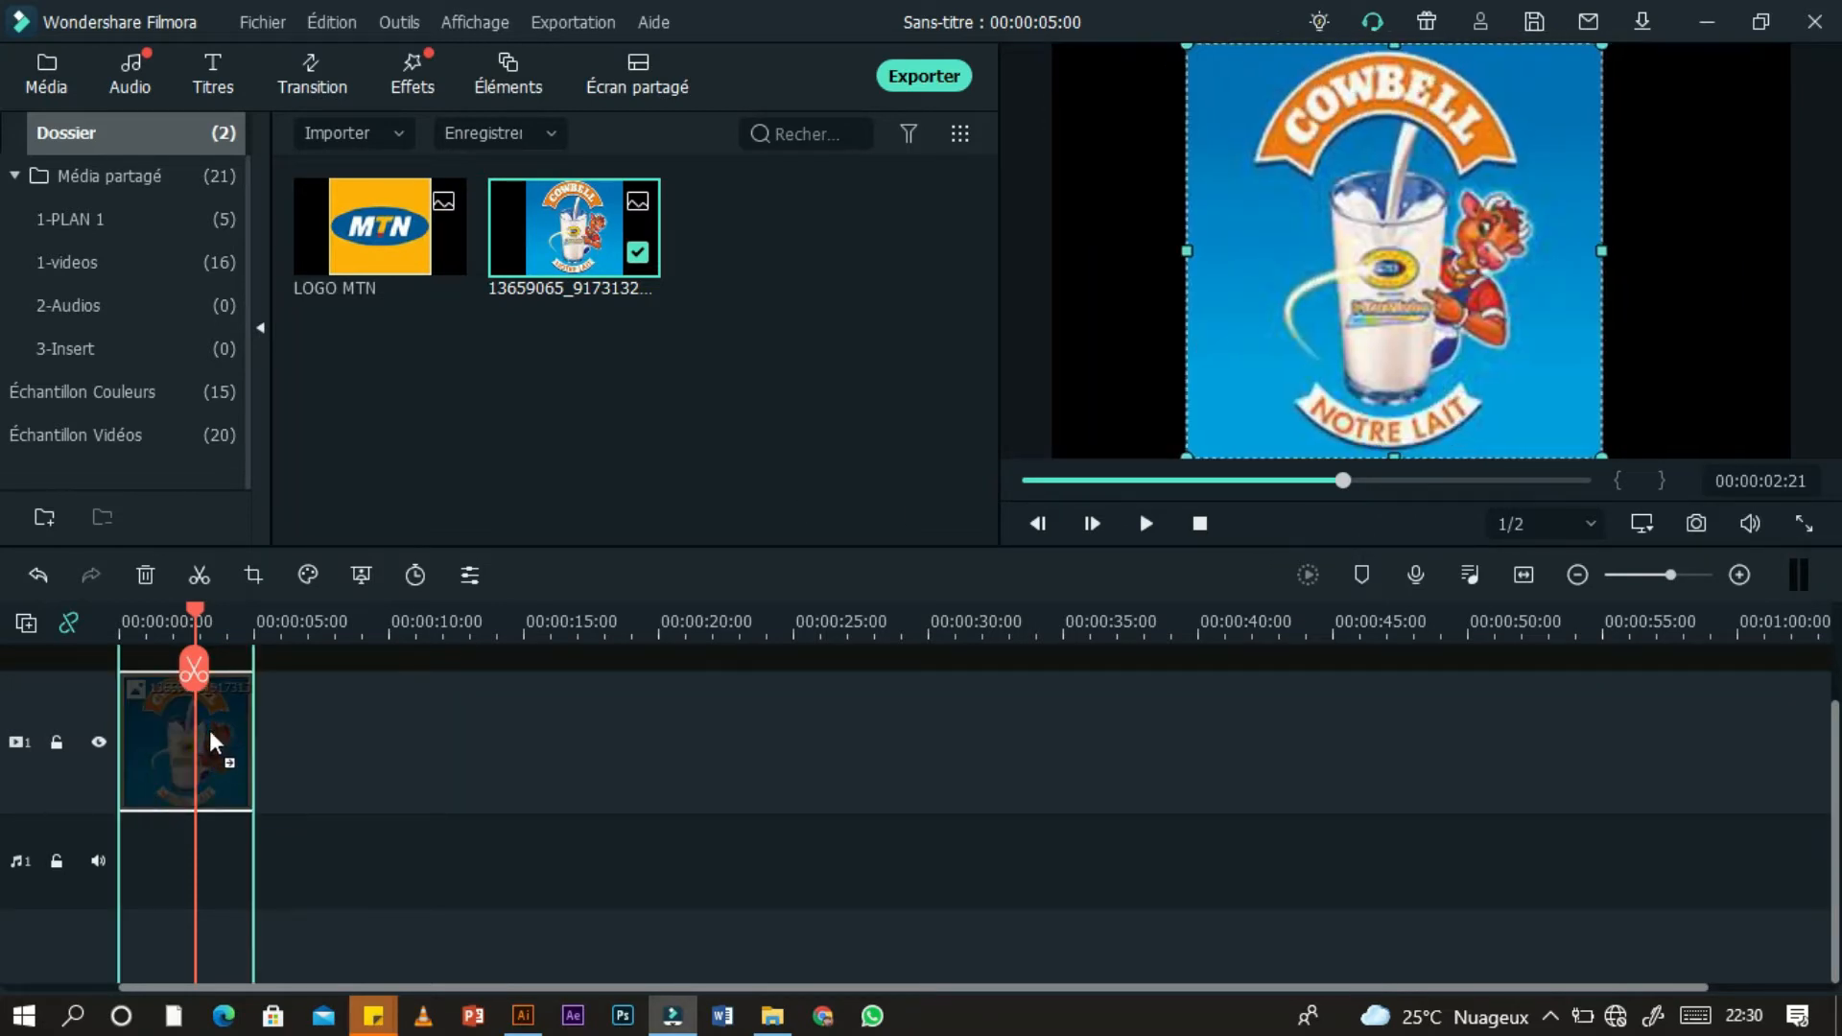
- Try moving the Cowbell clip to about 20 seconds with an undo and redo of the move, and return it to the start
{"action": "left_click_drag", "start_coordinate": [137, 741], "coordinate": [685, 741]}
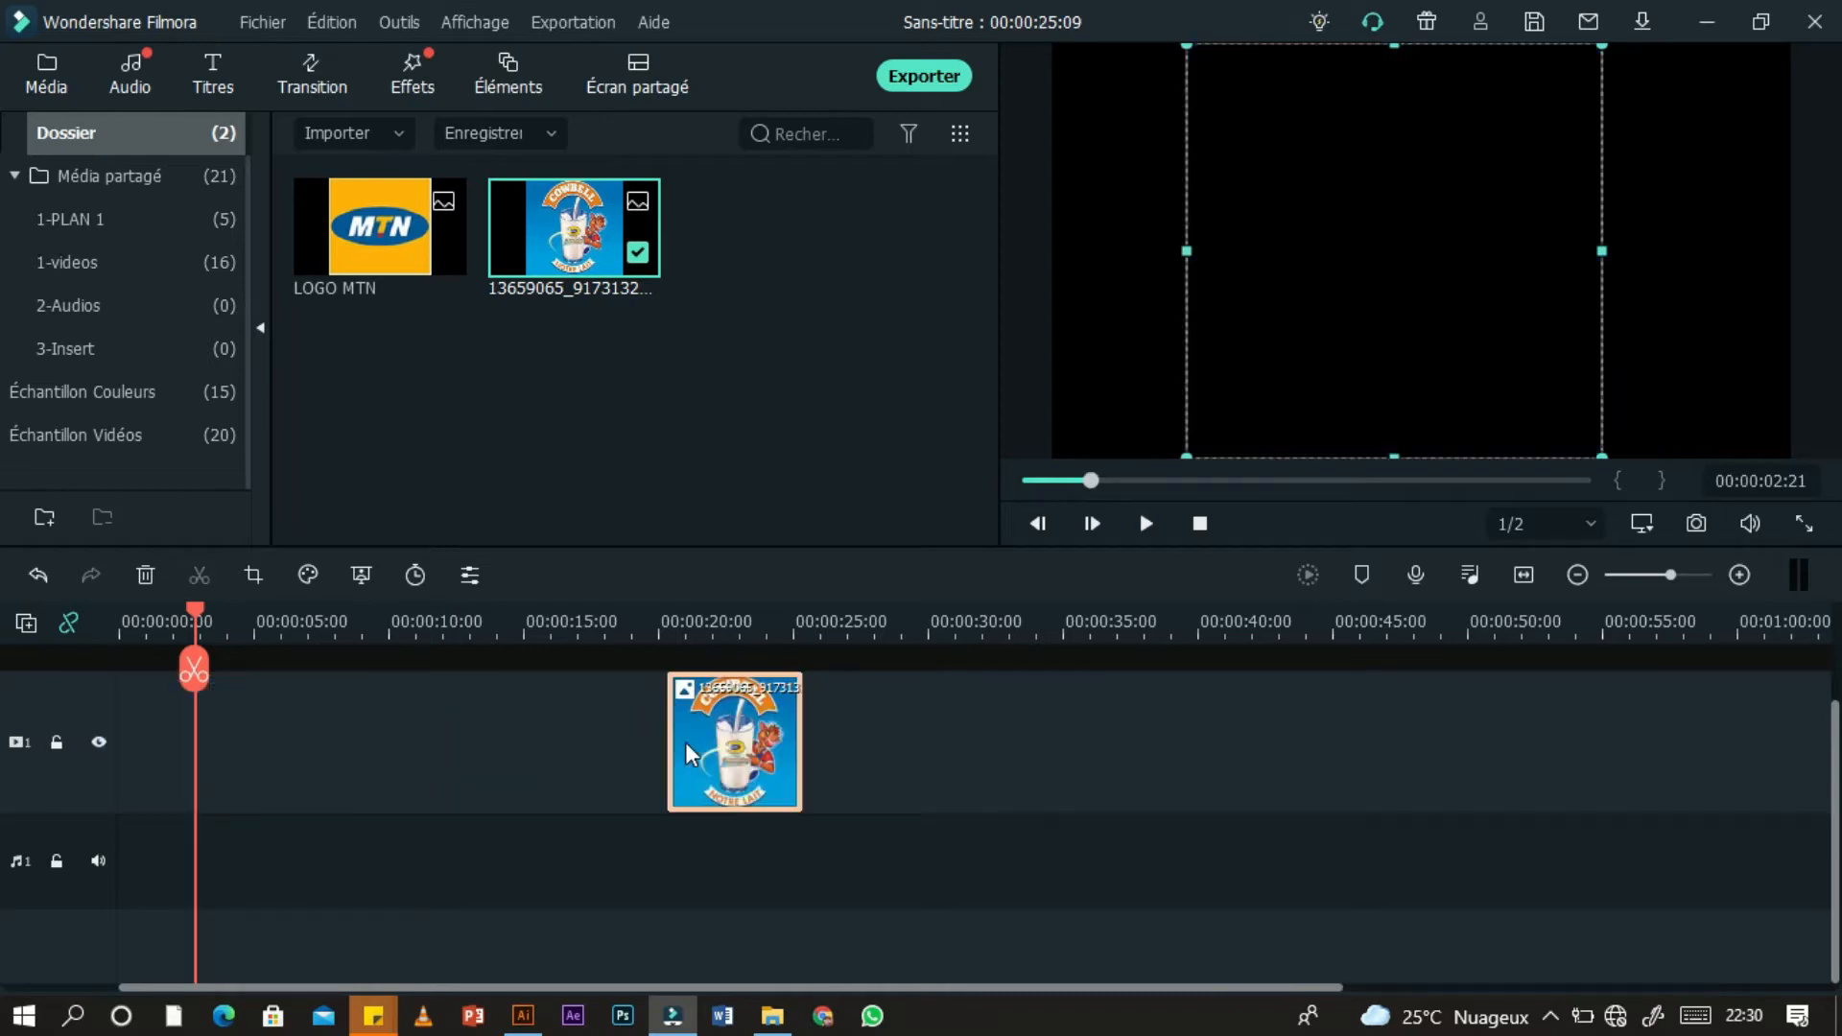
{"action": "left_click", "coordinate": [31, 574]}
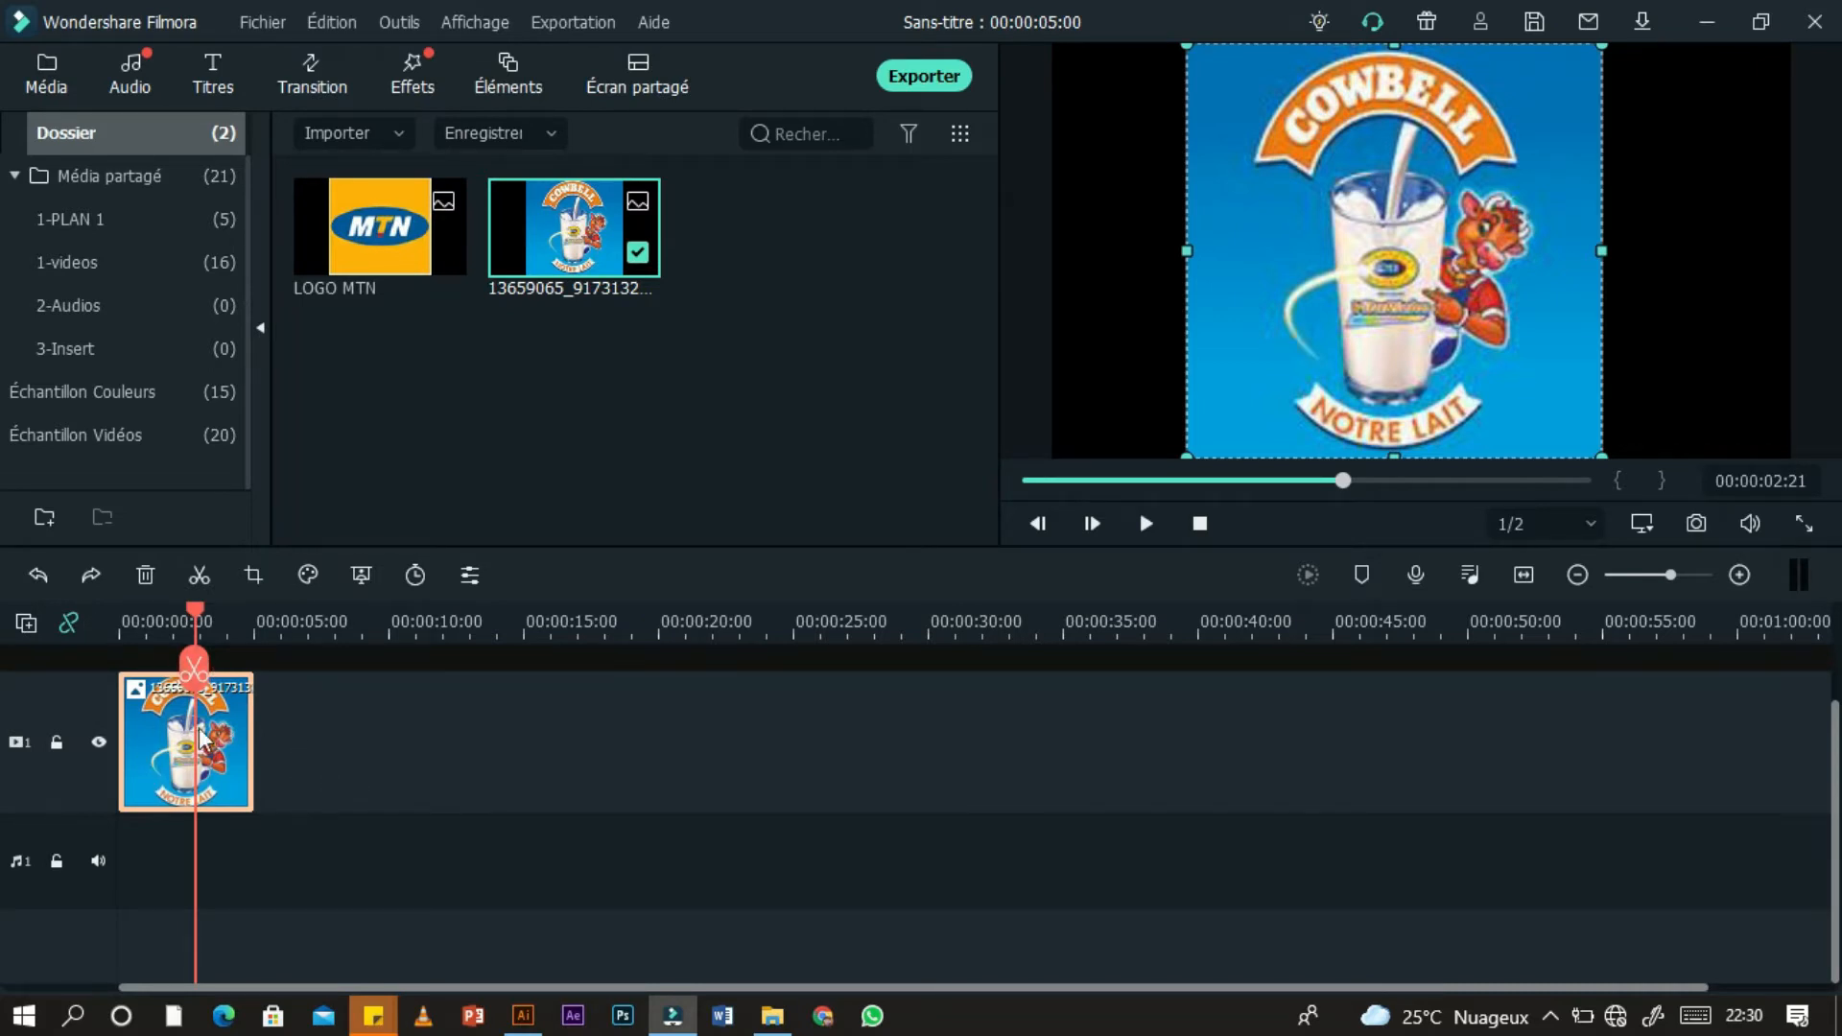
{"action": "left_click", "coordinate": [87, 576]}
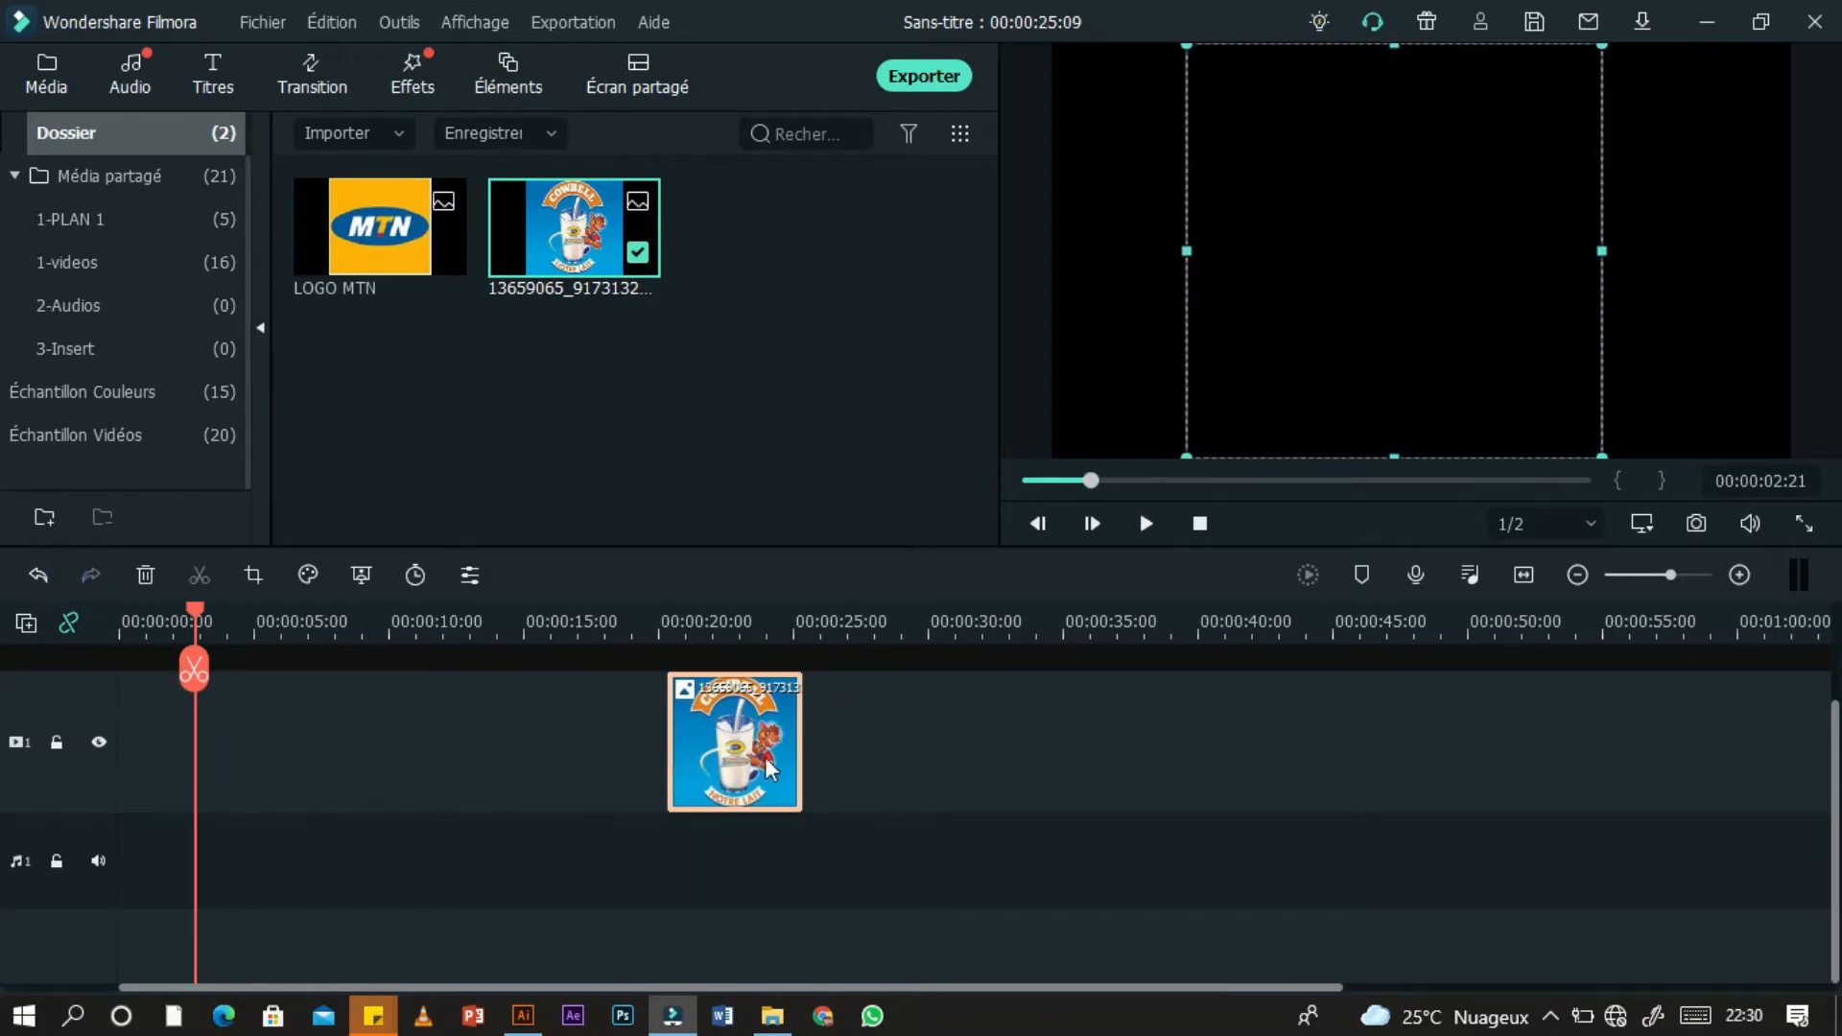
{"action": "left_click_drag", "start_coordinate": [751, 774], "coordinate": [203, 775]}
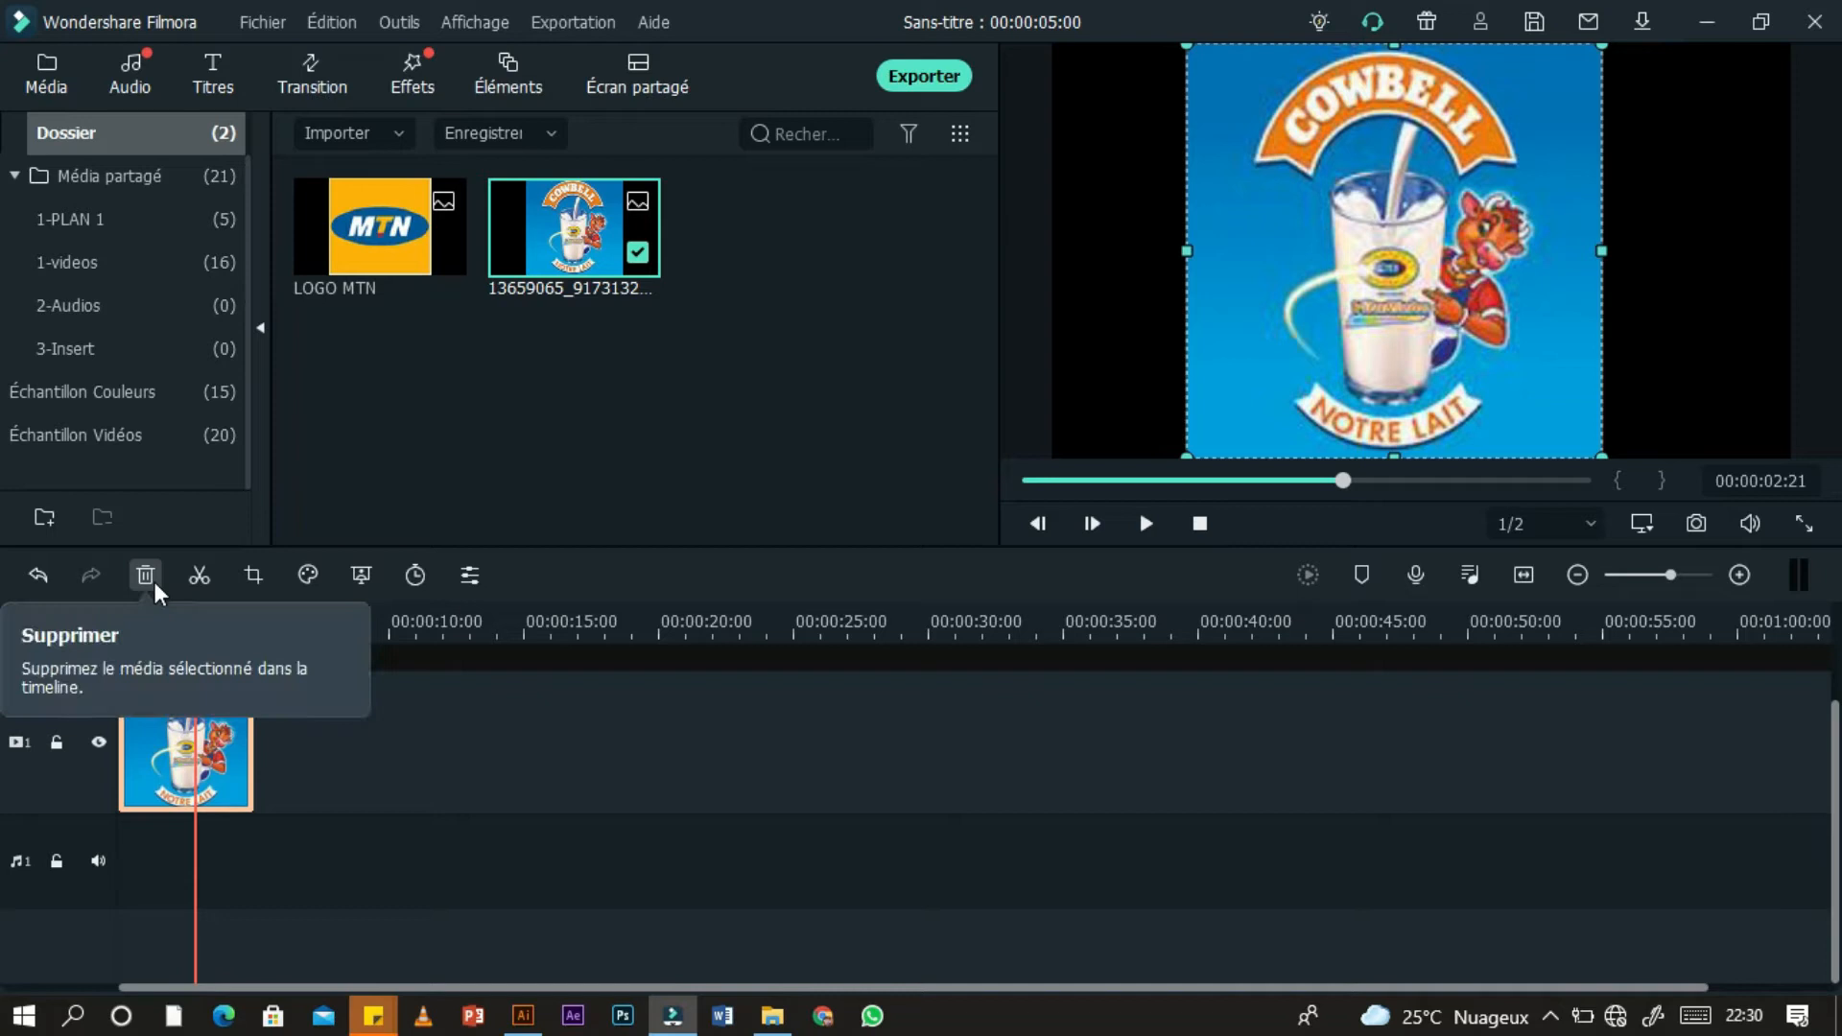
- Add the LOGO MTN image to the first video track directly after the Cowbell clip
{"action": "left_click", "coordinate": [409, 766]}
{"action": "mouse_move", "coordinate": [204, 754]}
{"action": "left_mouse_down"}
{"action": "mouse_move", "coordinate": [320, 755]}
{"action": "mouse_move", "coordinate": [370, 728]}
{"action": "mouse_move", "coordinate": [173, 746]}
{"action": "left_mouse_up"}
{"action": "left_click_drag", "start_coordinate": [380, 226], "coordinate": [434, 734]}
{"action": "left_click", "coordinate": [512, 624]}
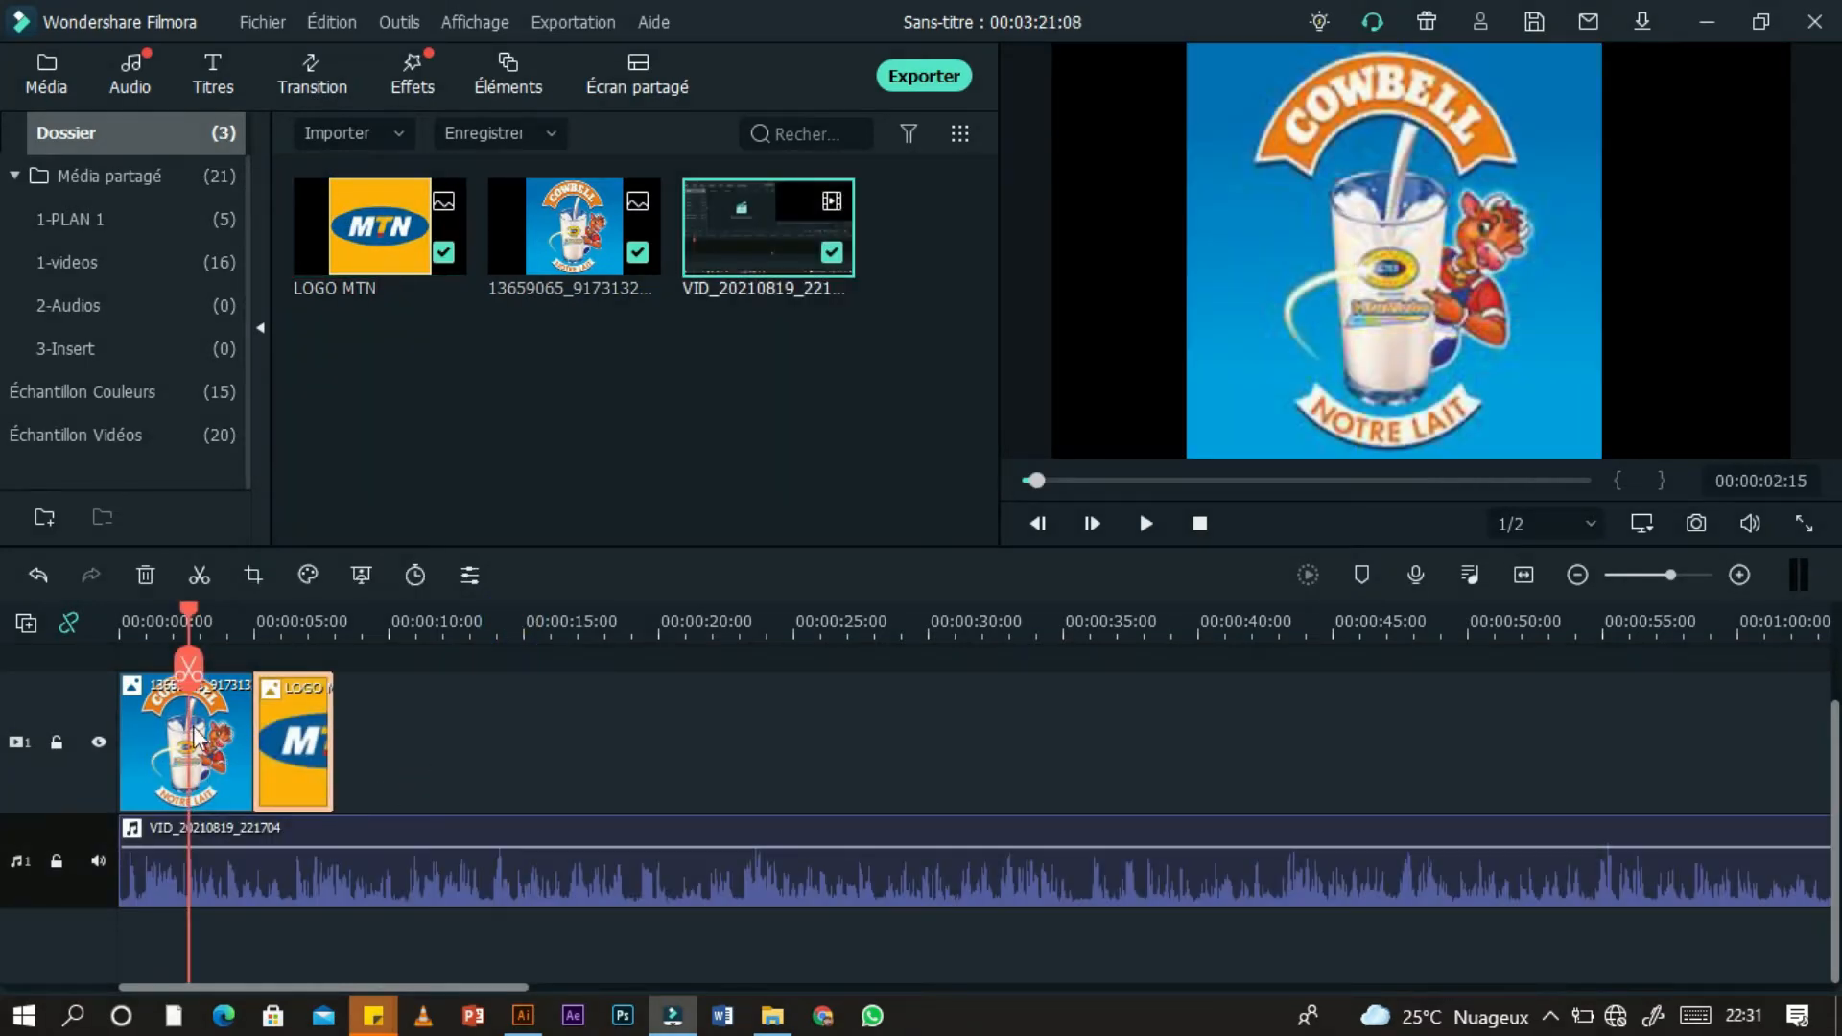
- Delete the VID_20210819_221704 audio clip and the LOGO MTN clip, leaving only the Cowbell clip on the timeline
{"action": "left_click", "coordinate": [422, 850]}
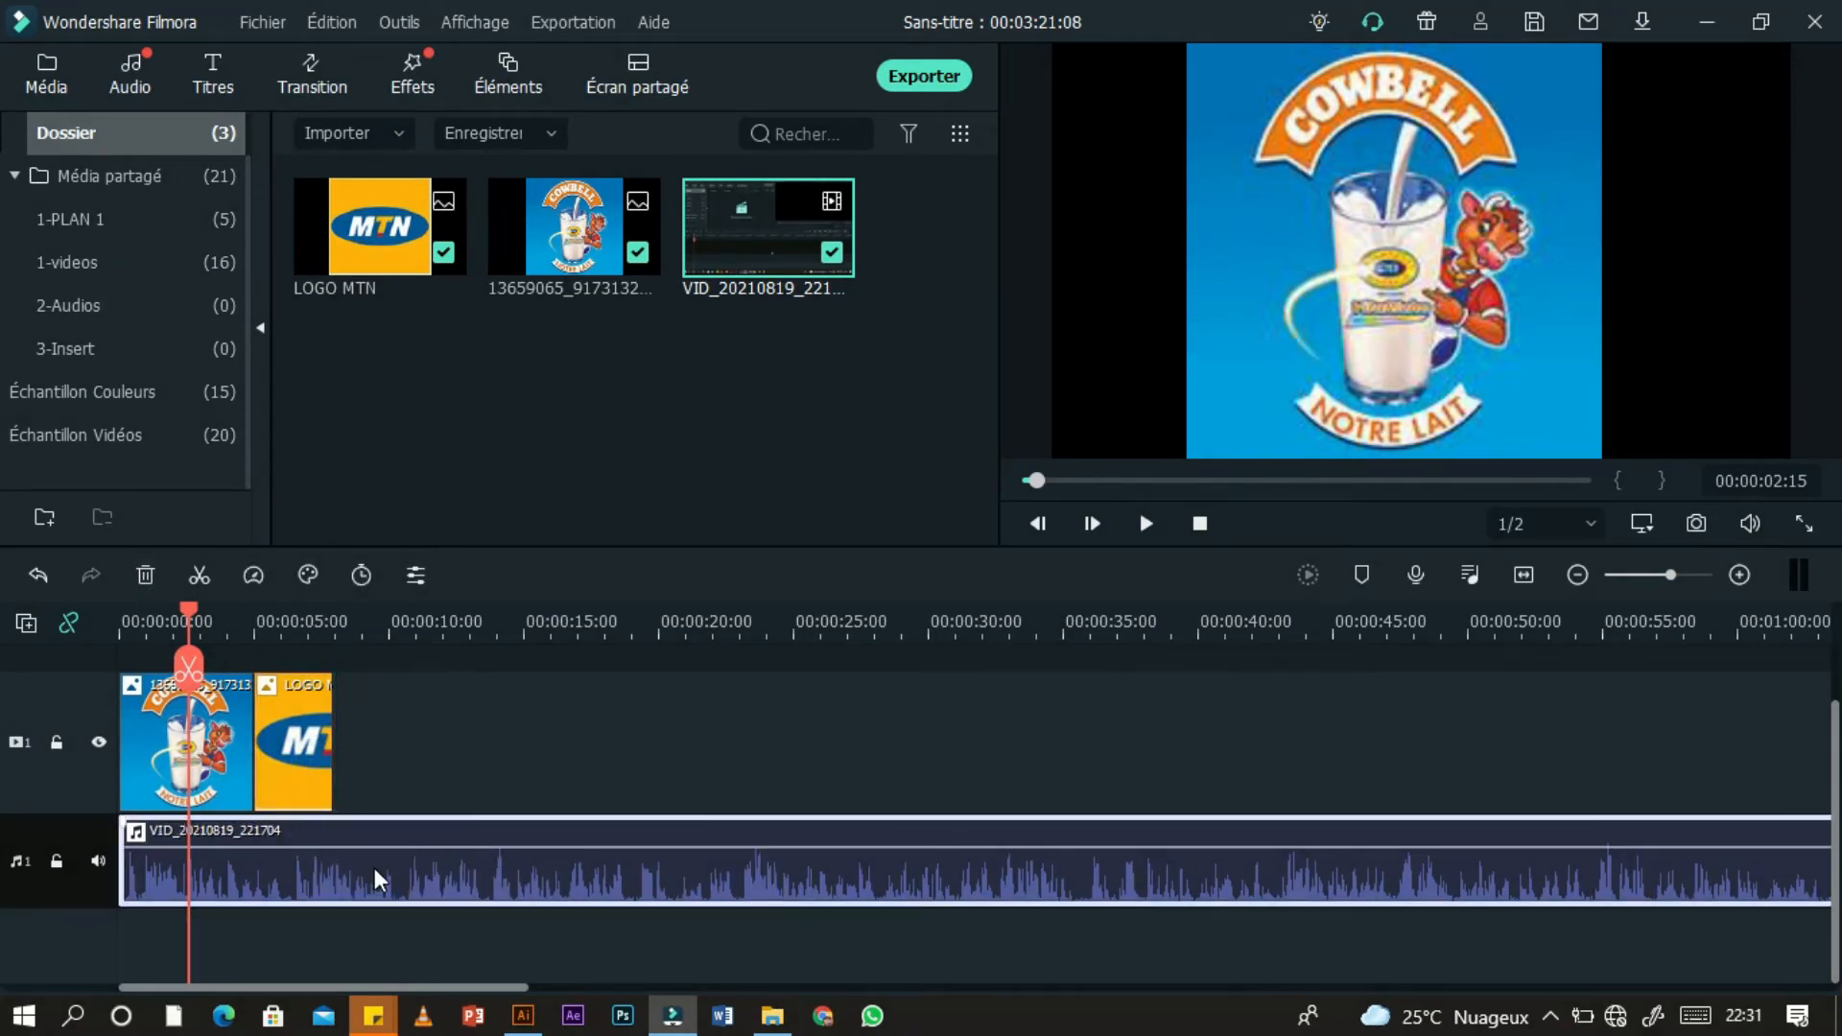
{"action": "left_click", "coordinate": [146, 575]}
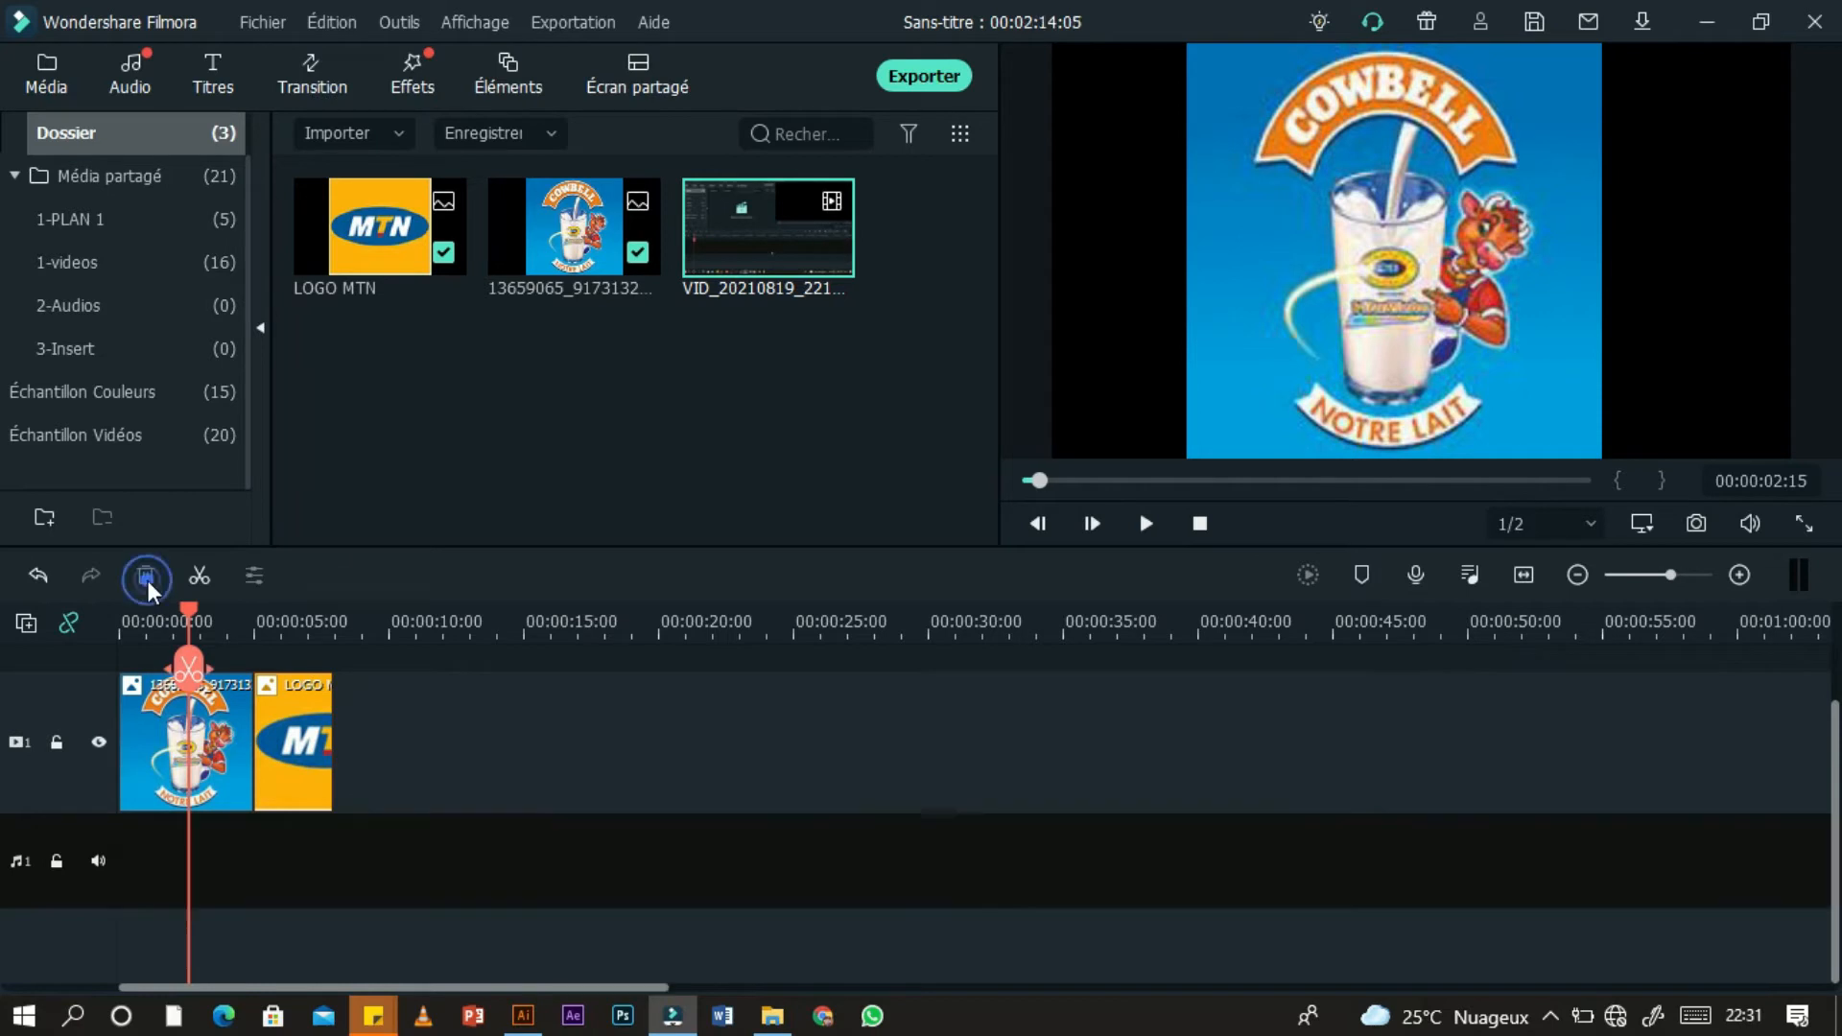
{"action": "left_click", "coordinate": [224, 751]}
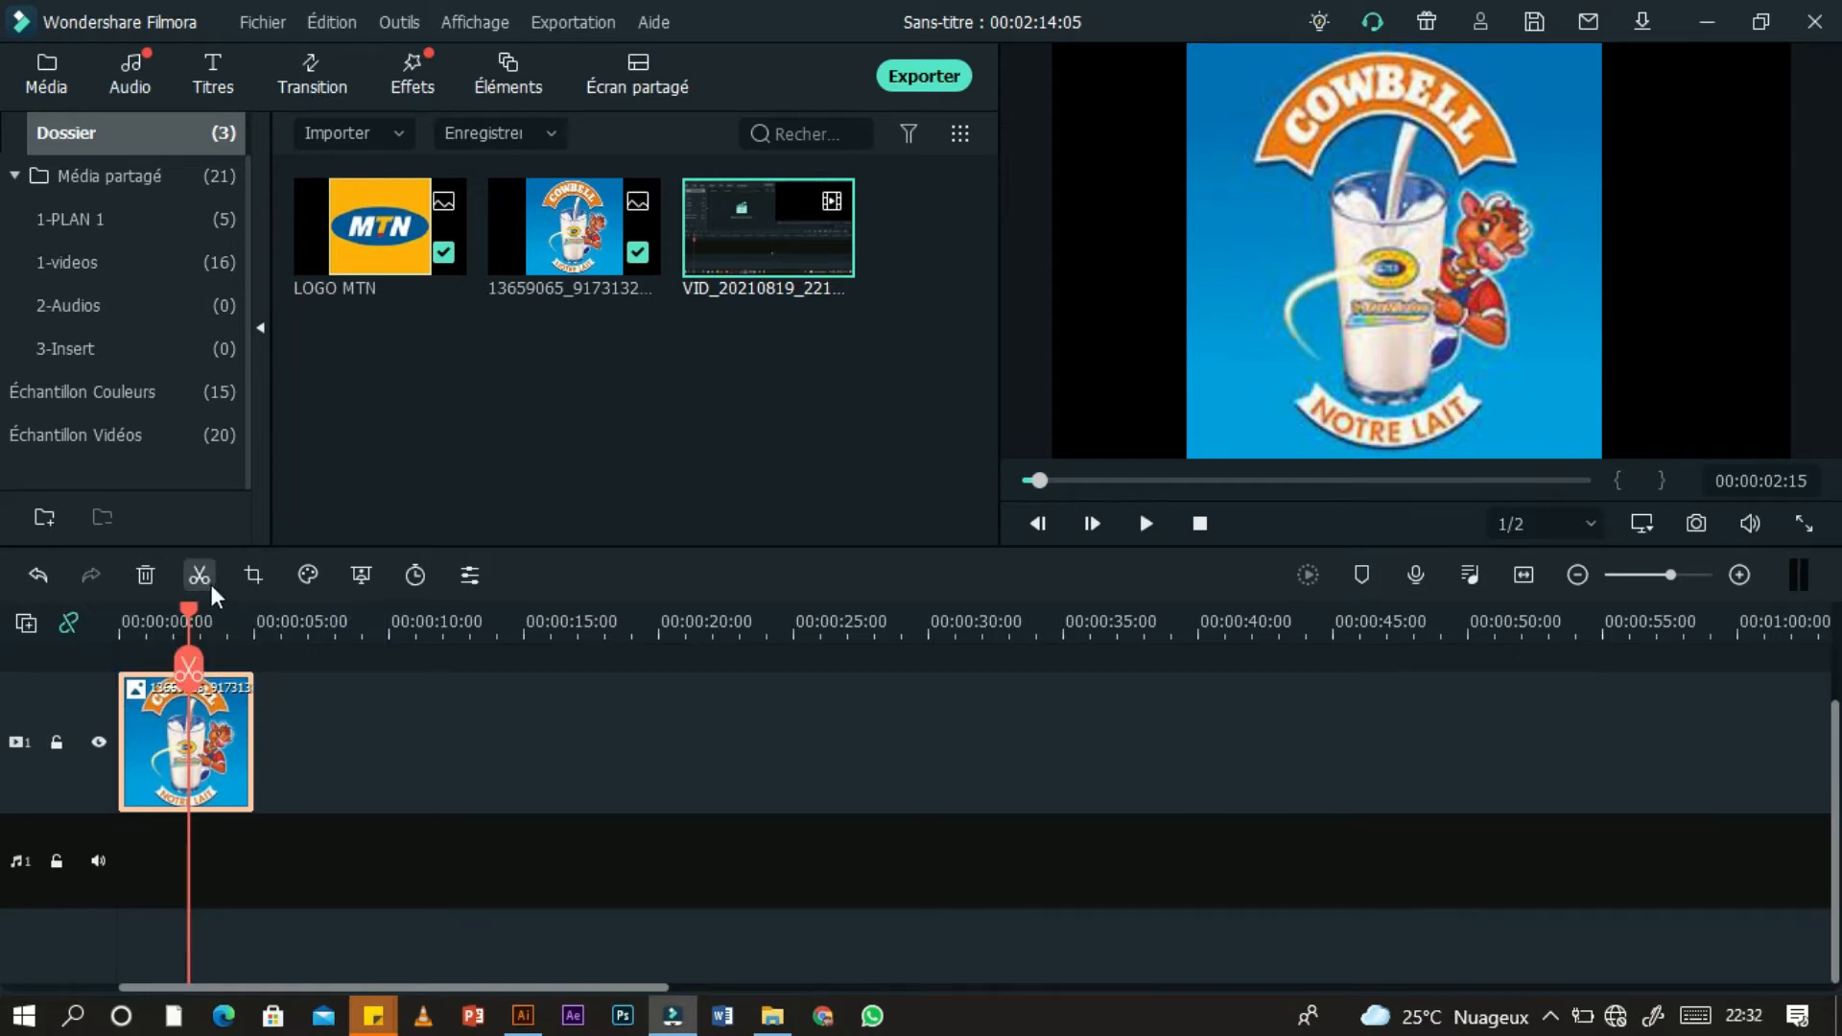
{"action": "left_click", "coordinate": [407, 749]}
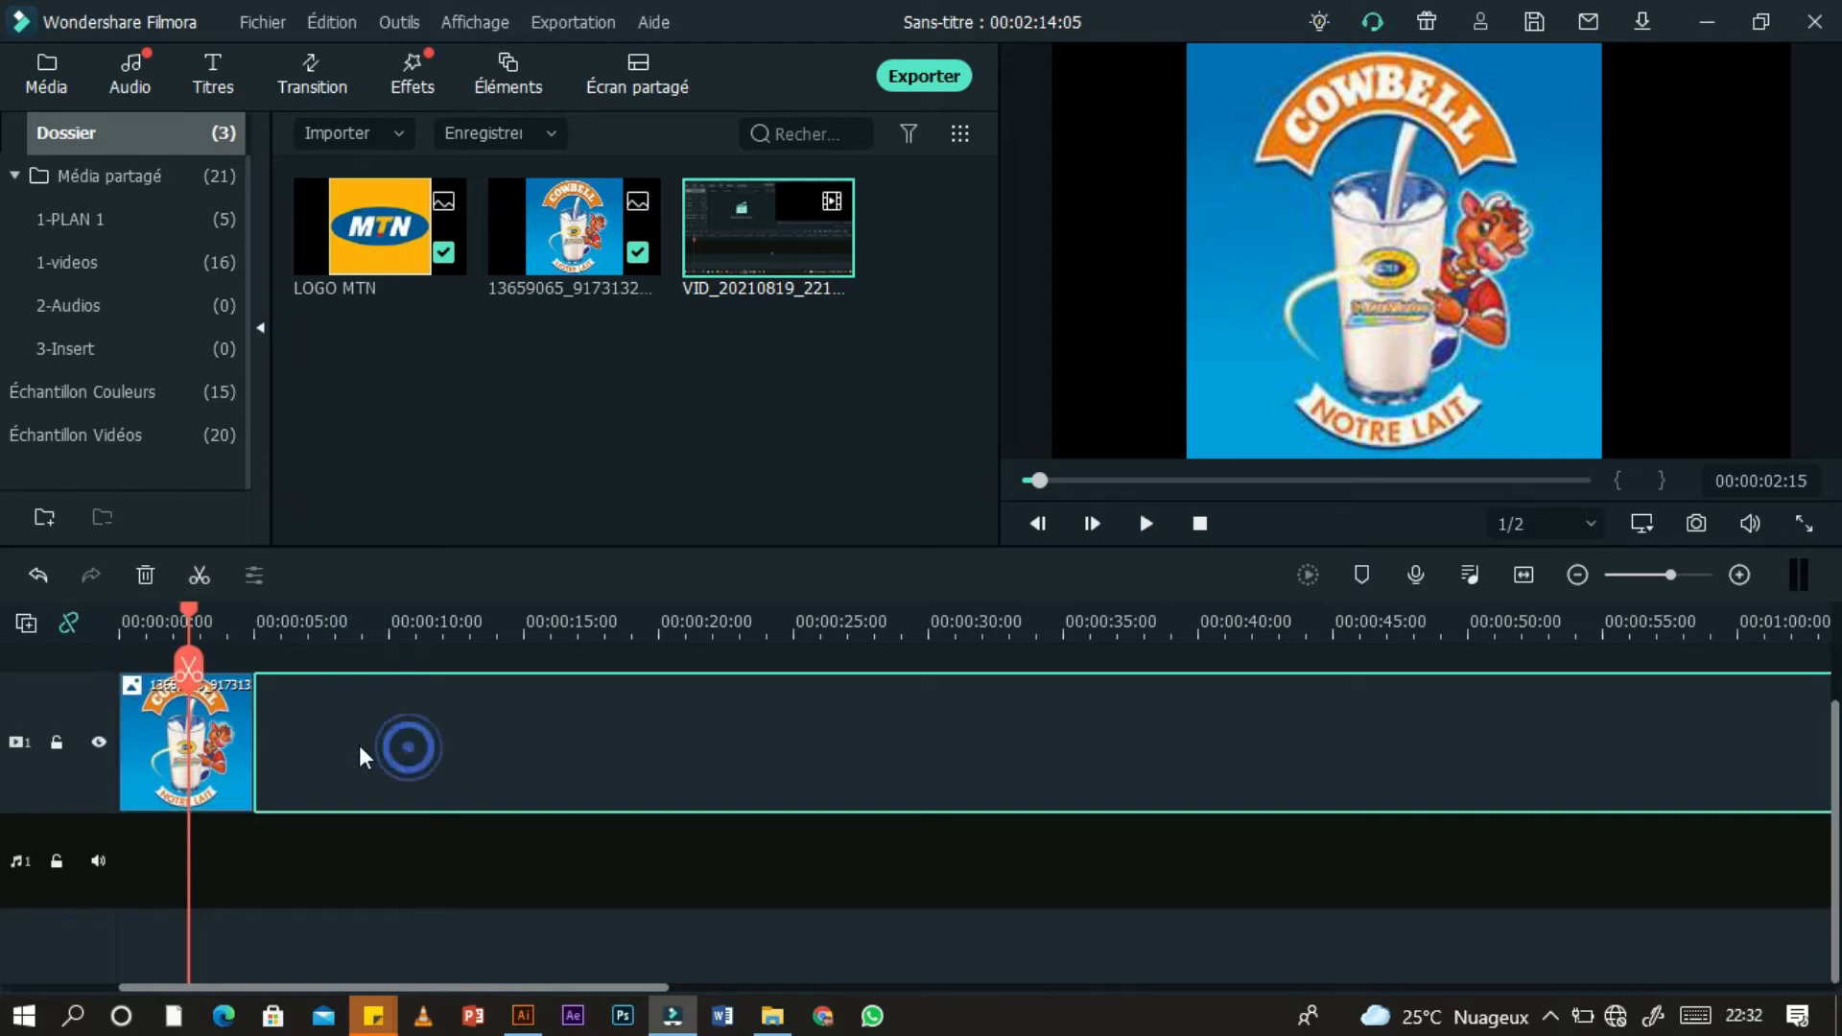
- Extend the Cowbell clip from the timeline start to about 13.5 seconds and align its picture with the frame's left edge
{"action": "left_click_drag", "start_coordinate": [215, 740], "coordinate": [359, 745]}
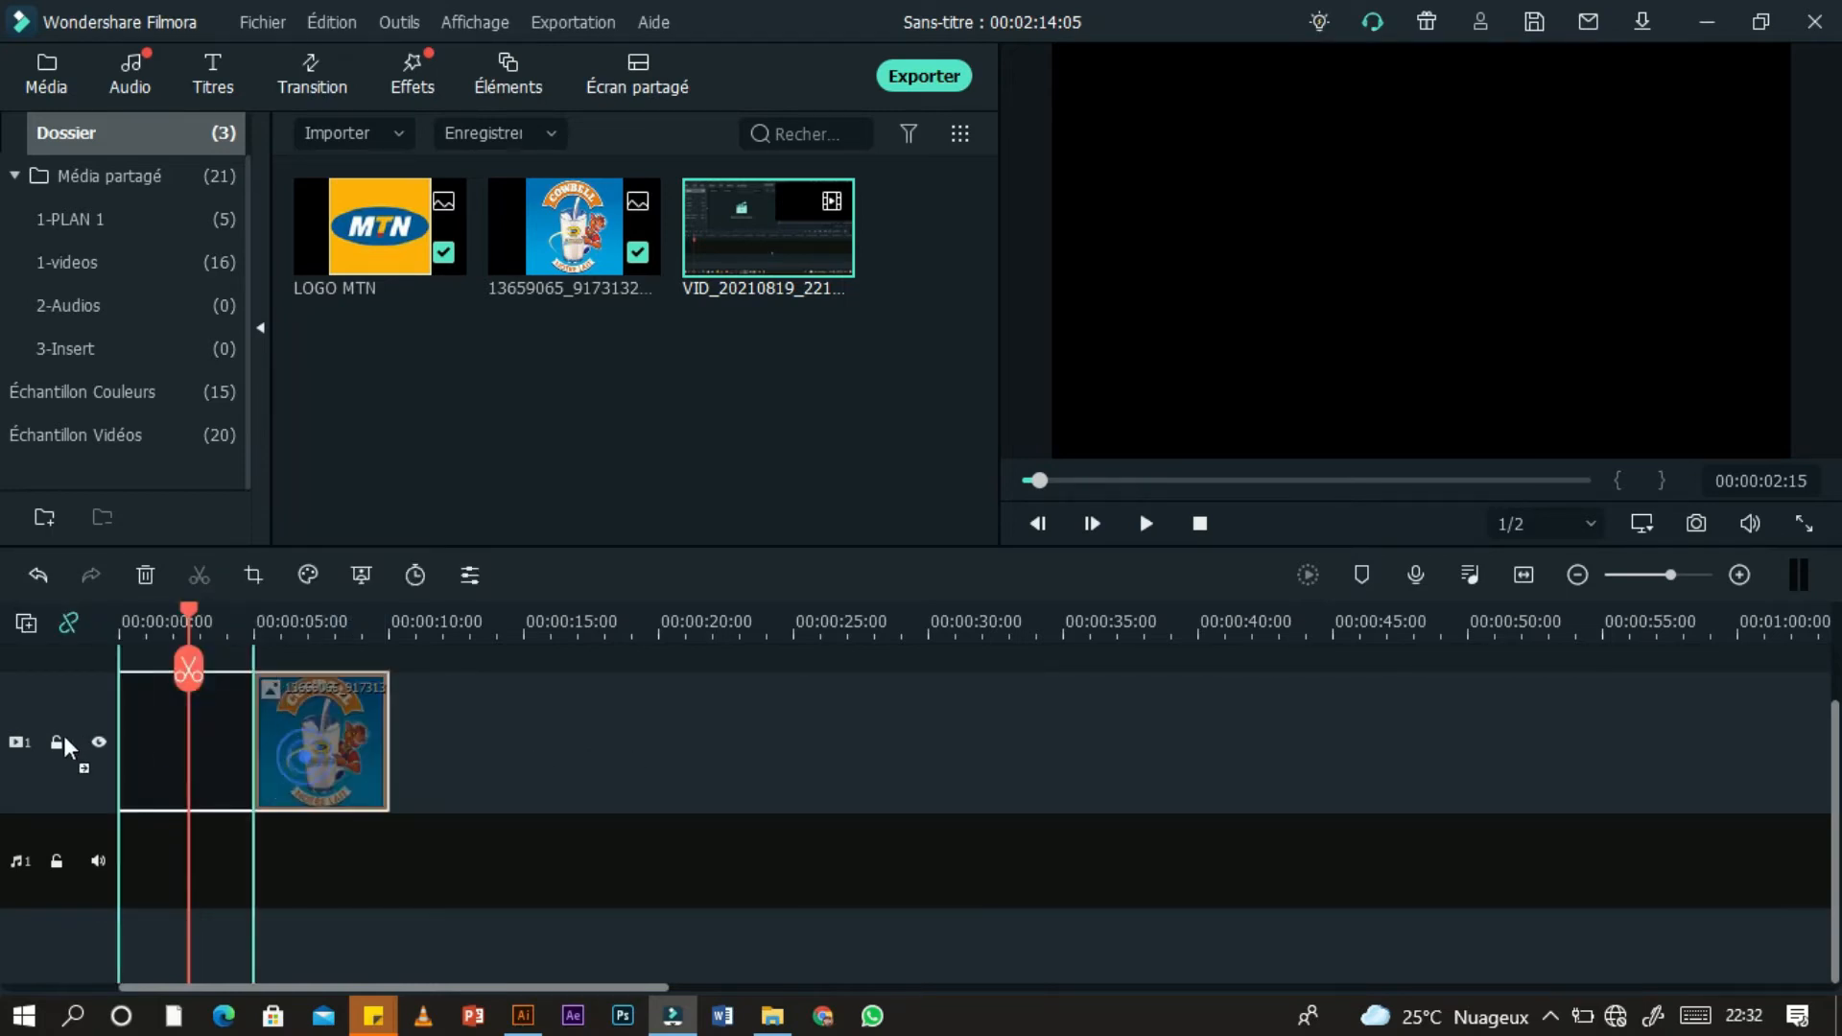
{"action": "left_click_drag", "start_coordinate": [63, 735], "coordinate": [65, 735]}
{"action": "left_click_drag", "start_coordinate": [251, 719], "coordinate": [484, 720]}
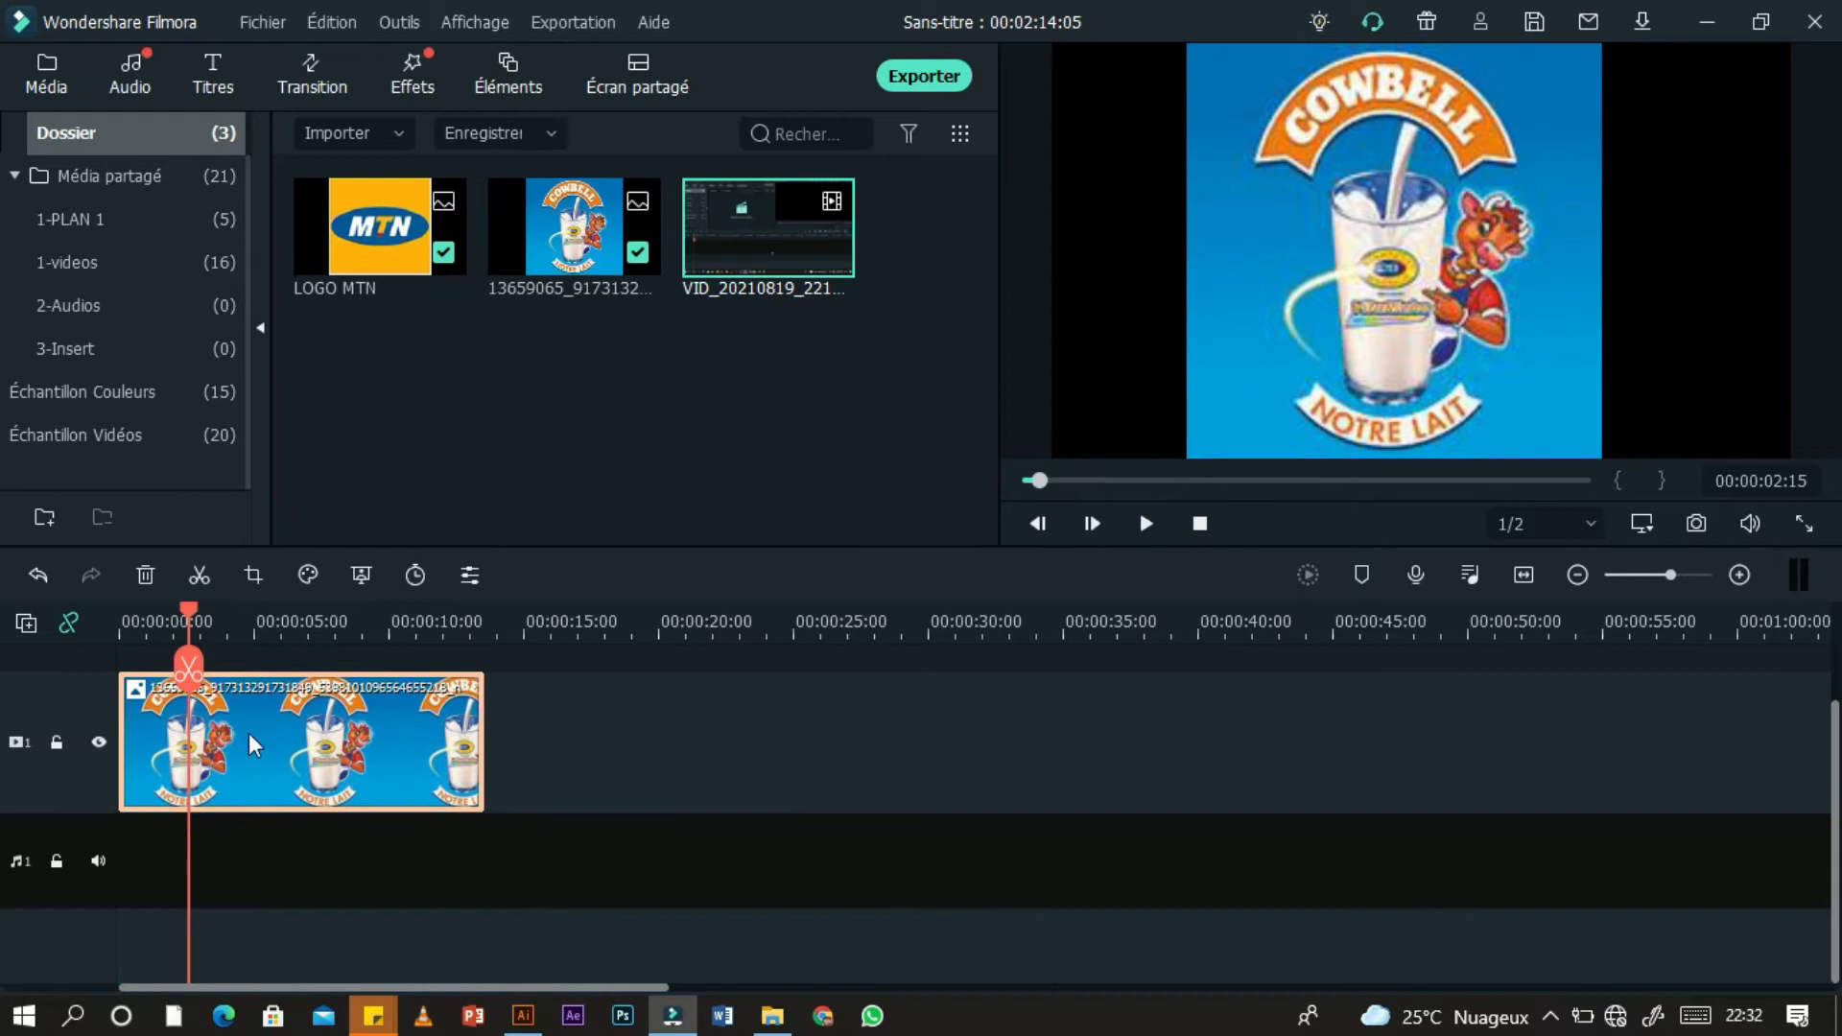
{"action": "left_click_drag", "start_coordinate": [1323, 407], "coordinate": [1271, 386]}
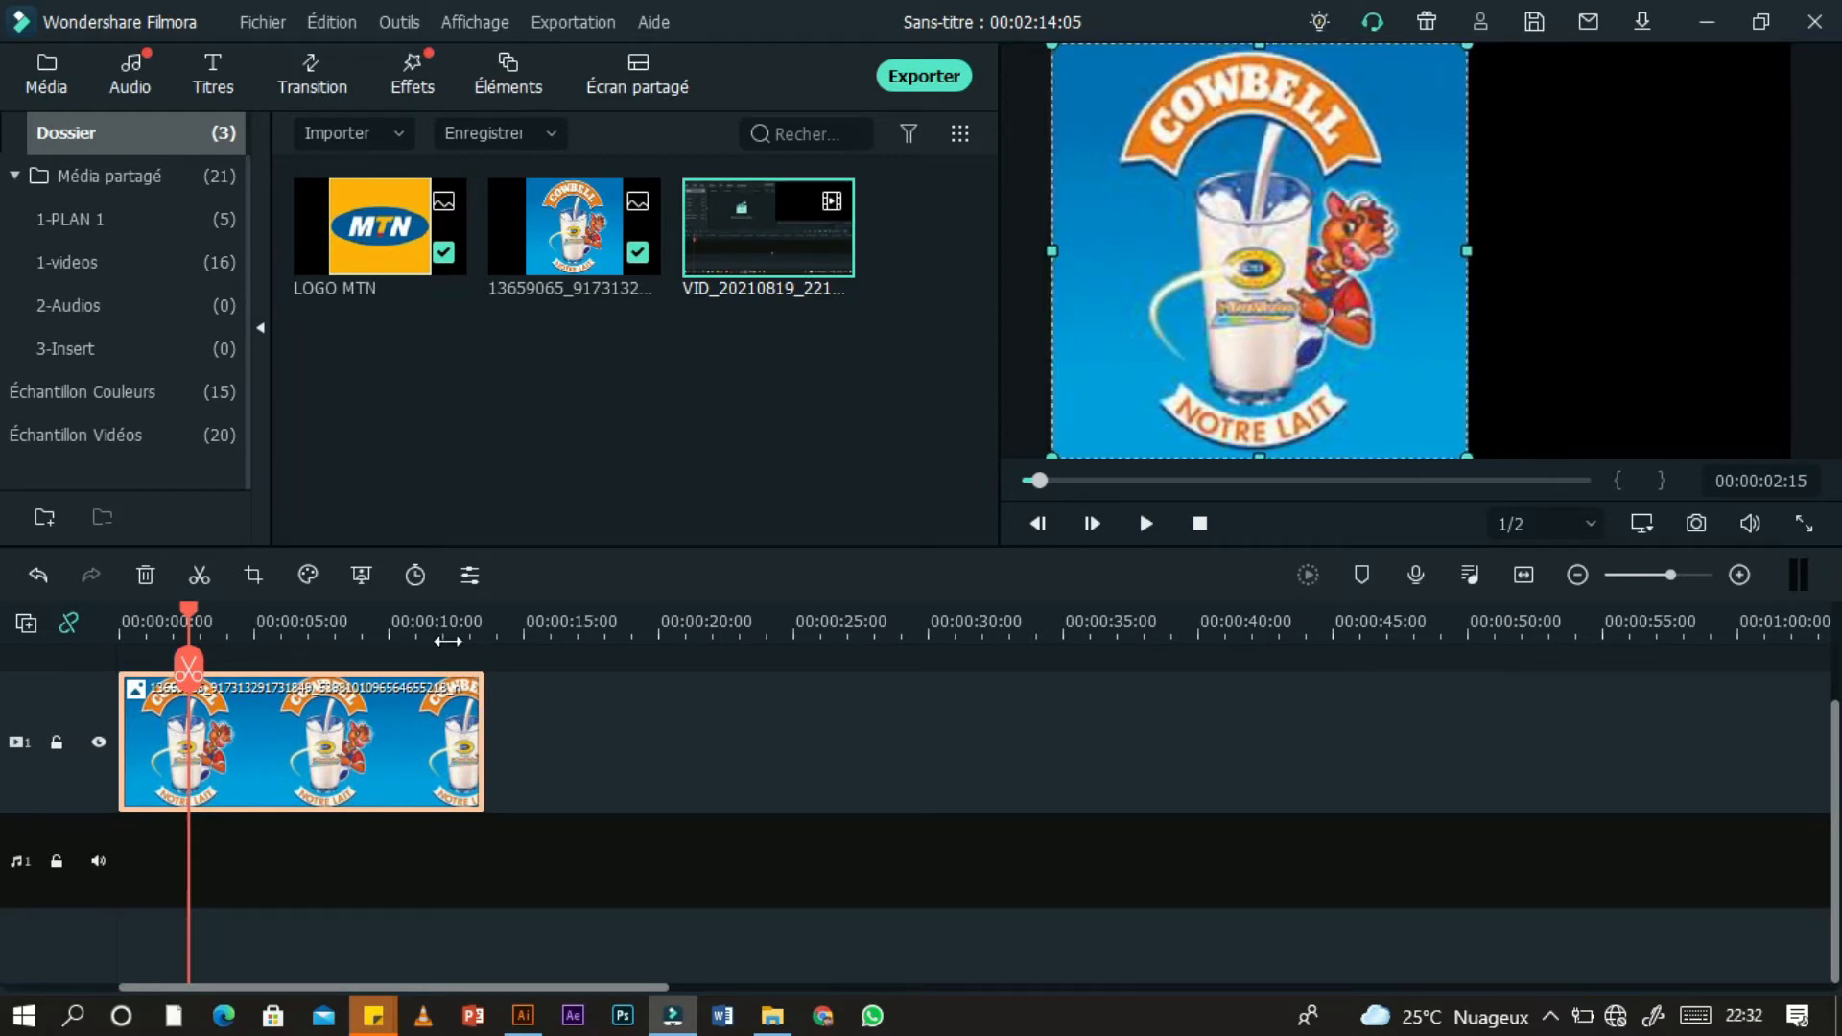
- Split the Cowbell clip at 00:00:05:15 and again at about 00:00:10:03, keeping a second piece of about three seconds
{"action": "left_click_drag", "start_coordinate": [199, 622], "coordinate": [269, 614]}
{"action": "left_click", "coordinate": [198, 576]}
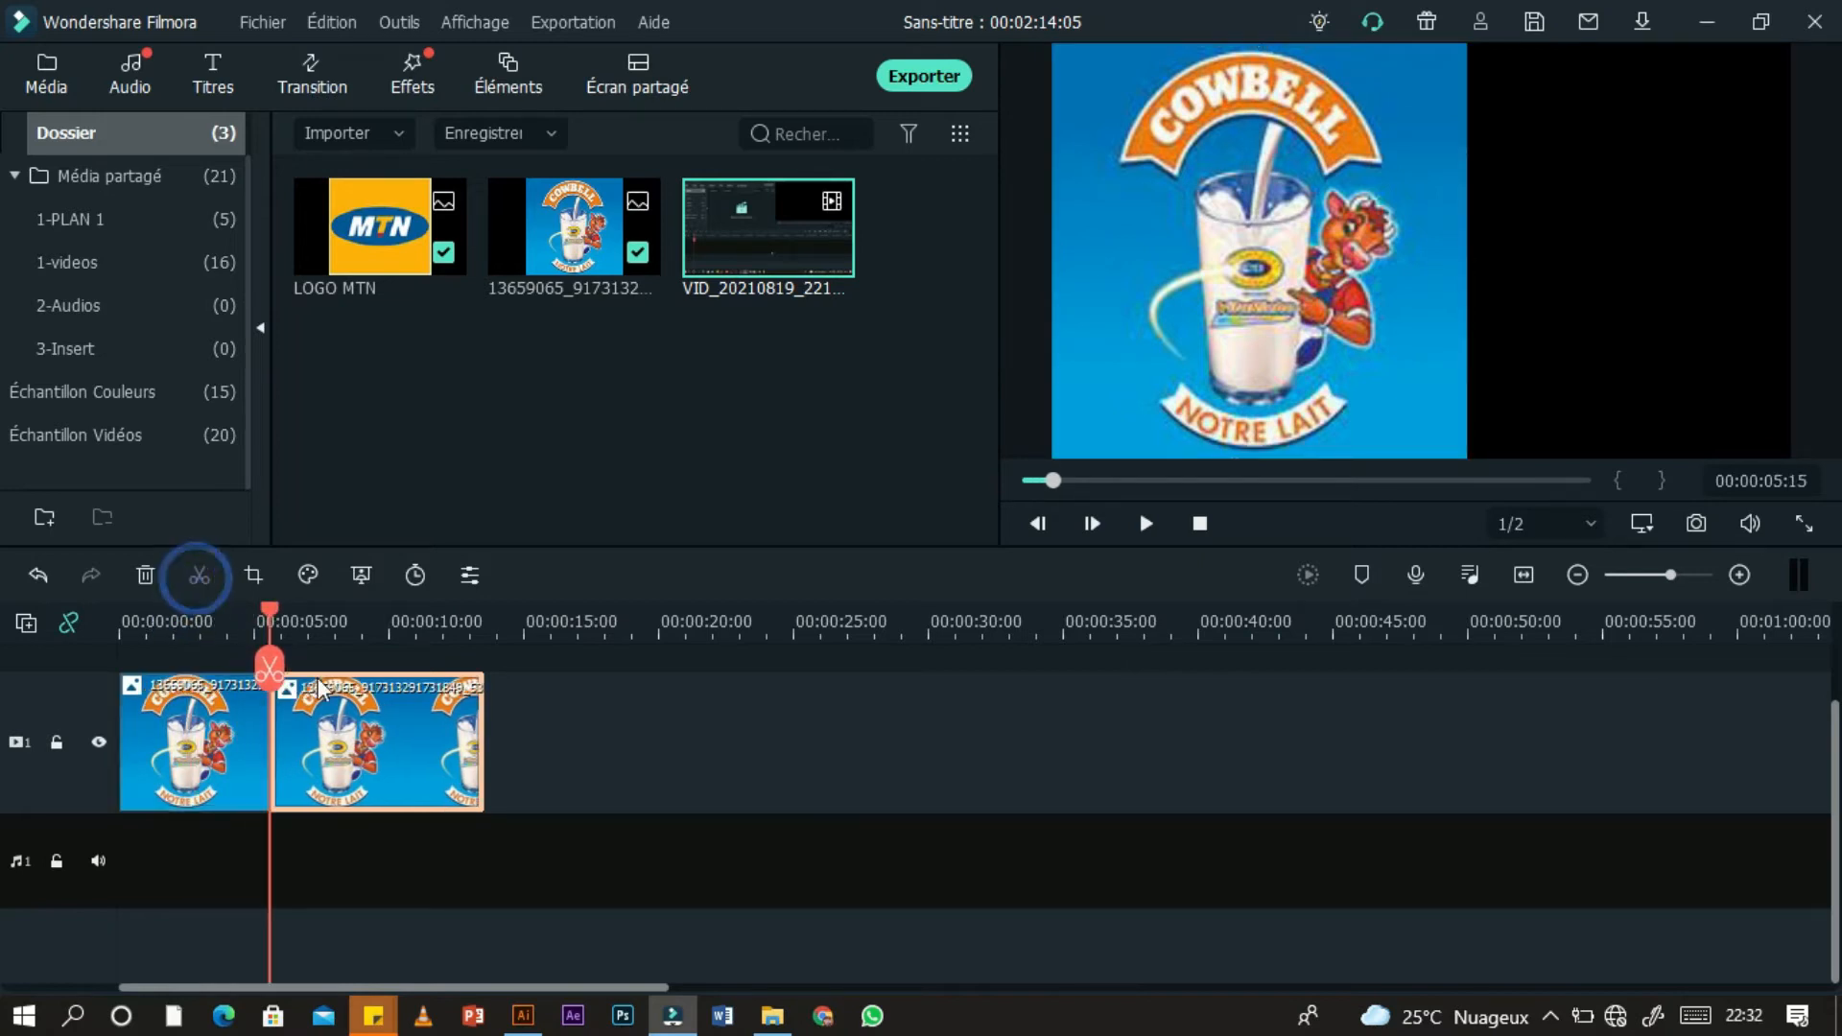
{"action": "left_click_drag", "start_coordinate": [275, 613], "coordinate": [395, 618]}
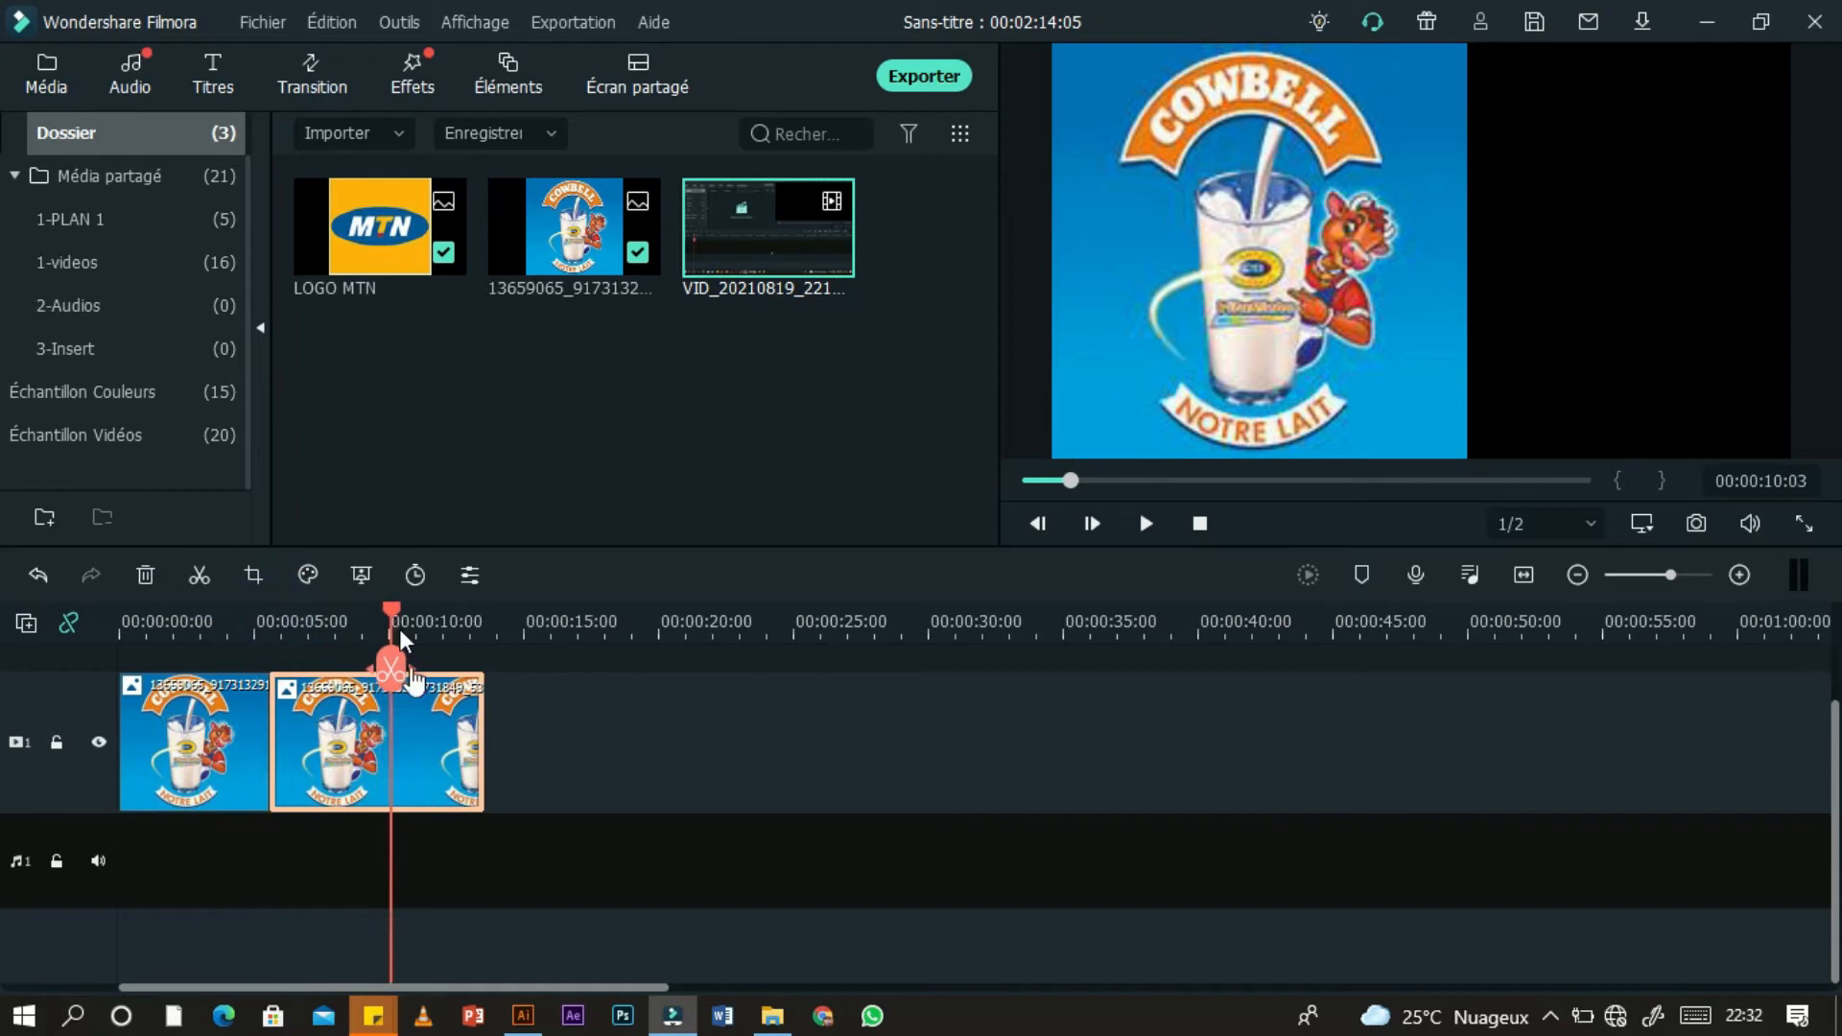
{"action": "left_click", "coordinate": [200, 579]}
{"action": "left_click_drag", "start_coordinate": [351, 753], "coordinate": [773, 1008]}
- Crop the second Cowbell clip at a 1:1 ratio to a 74 x 74 area around the cow mascot
{"action": "left_click", "coordinate": [305, 613]}
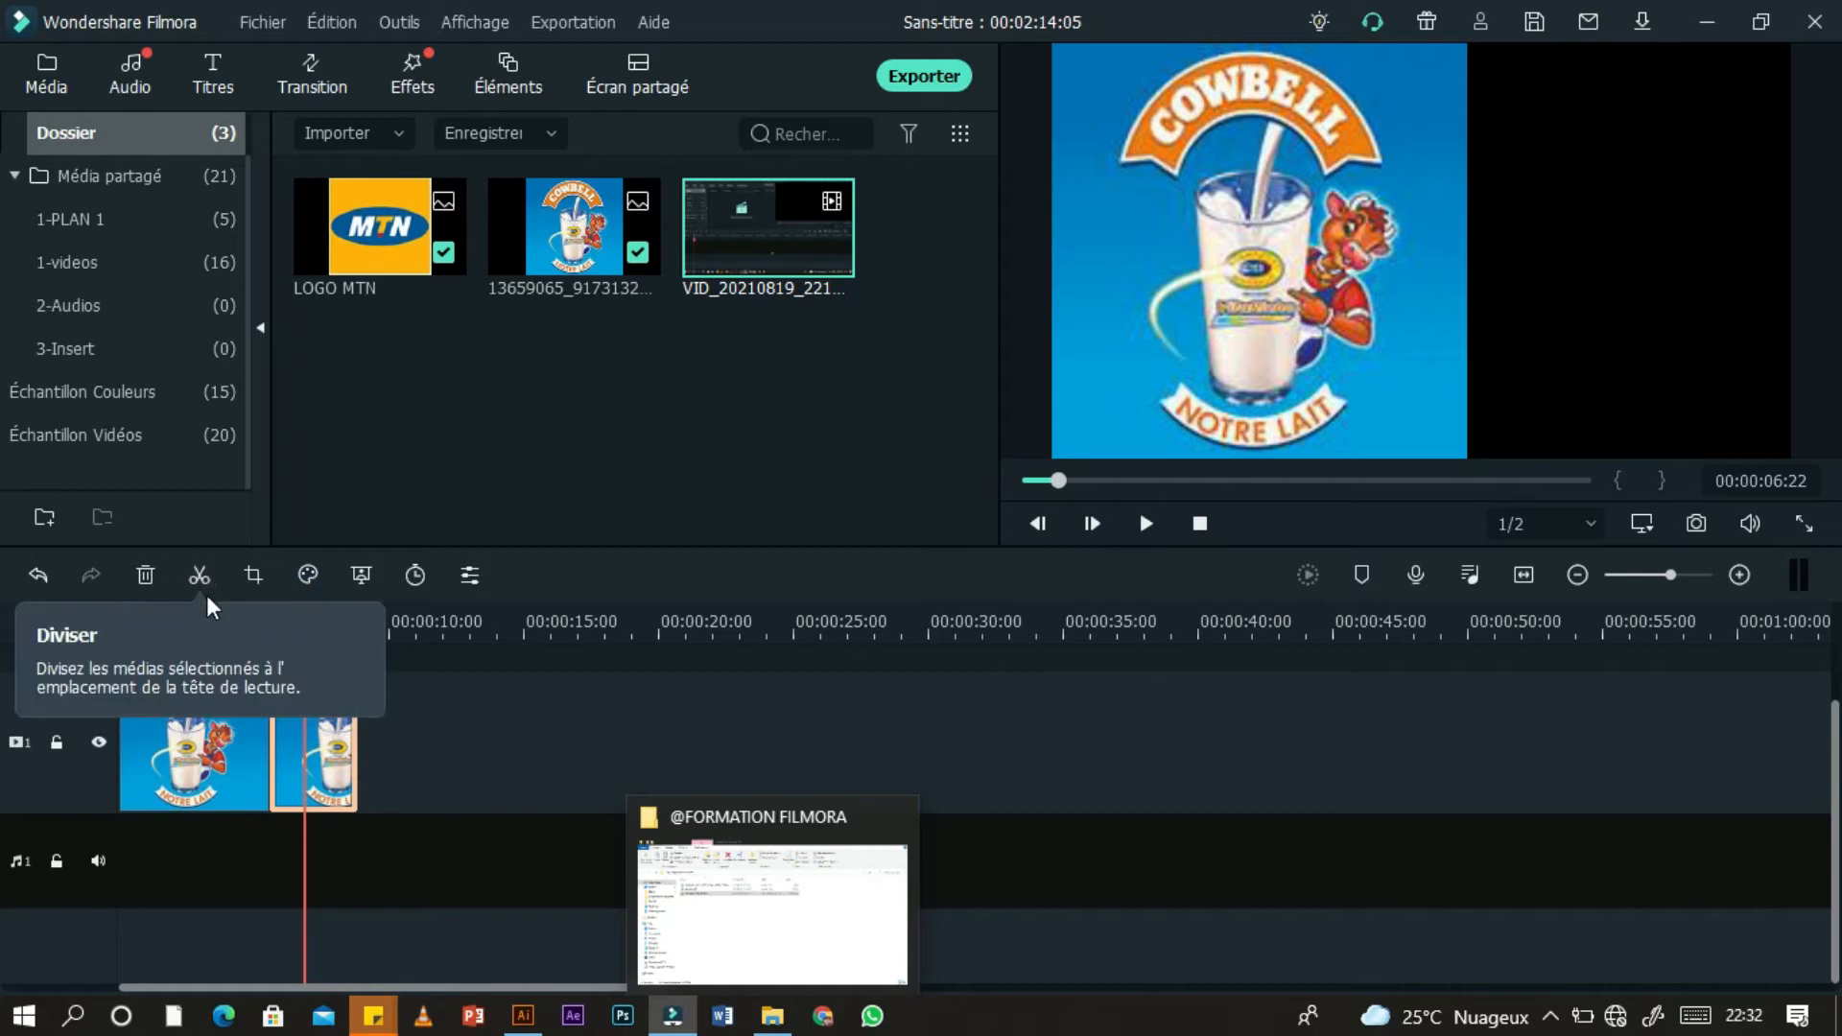
{"action": "left_click", "coordinate": [251, 573]}
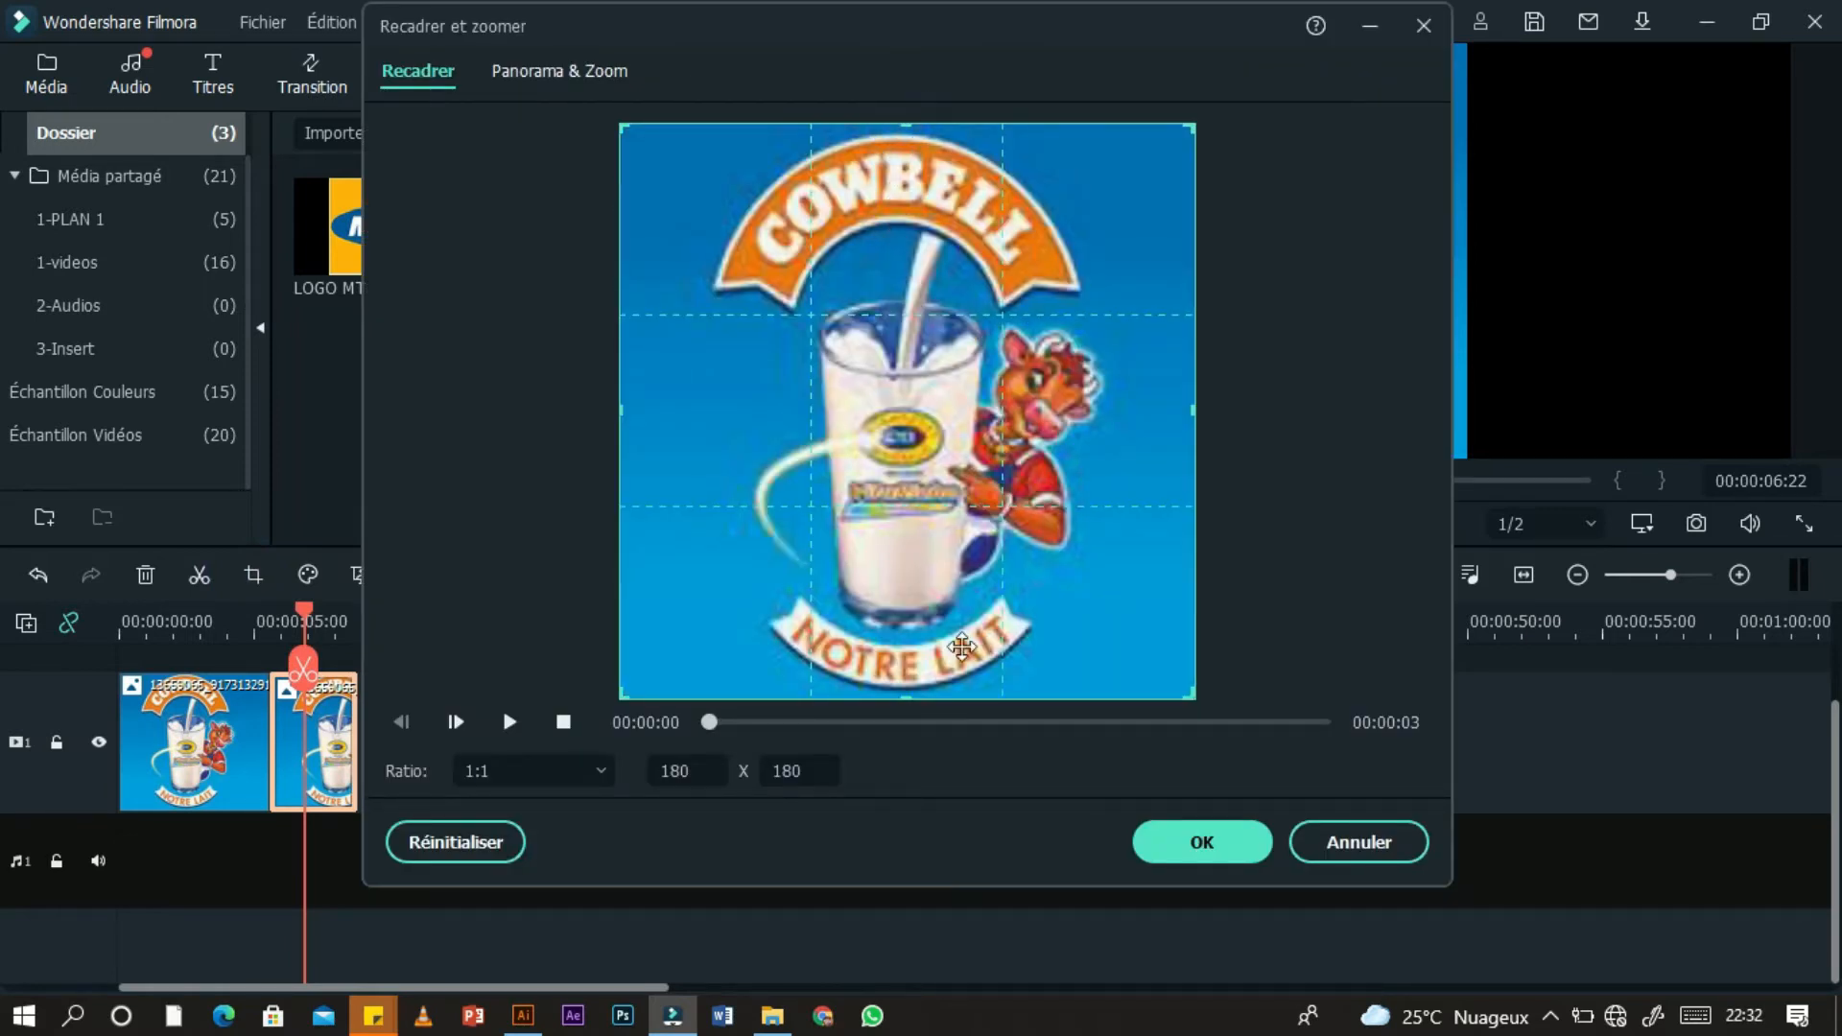
{"action": "left_click_drag", "start_coordinate": [907, 704], "coordinate": [907, 526]}
{"action": "left_click_drag", "start_coordinate": [887, 328], "coordinate": [959, 372]}
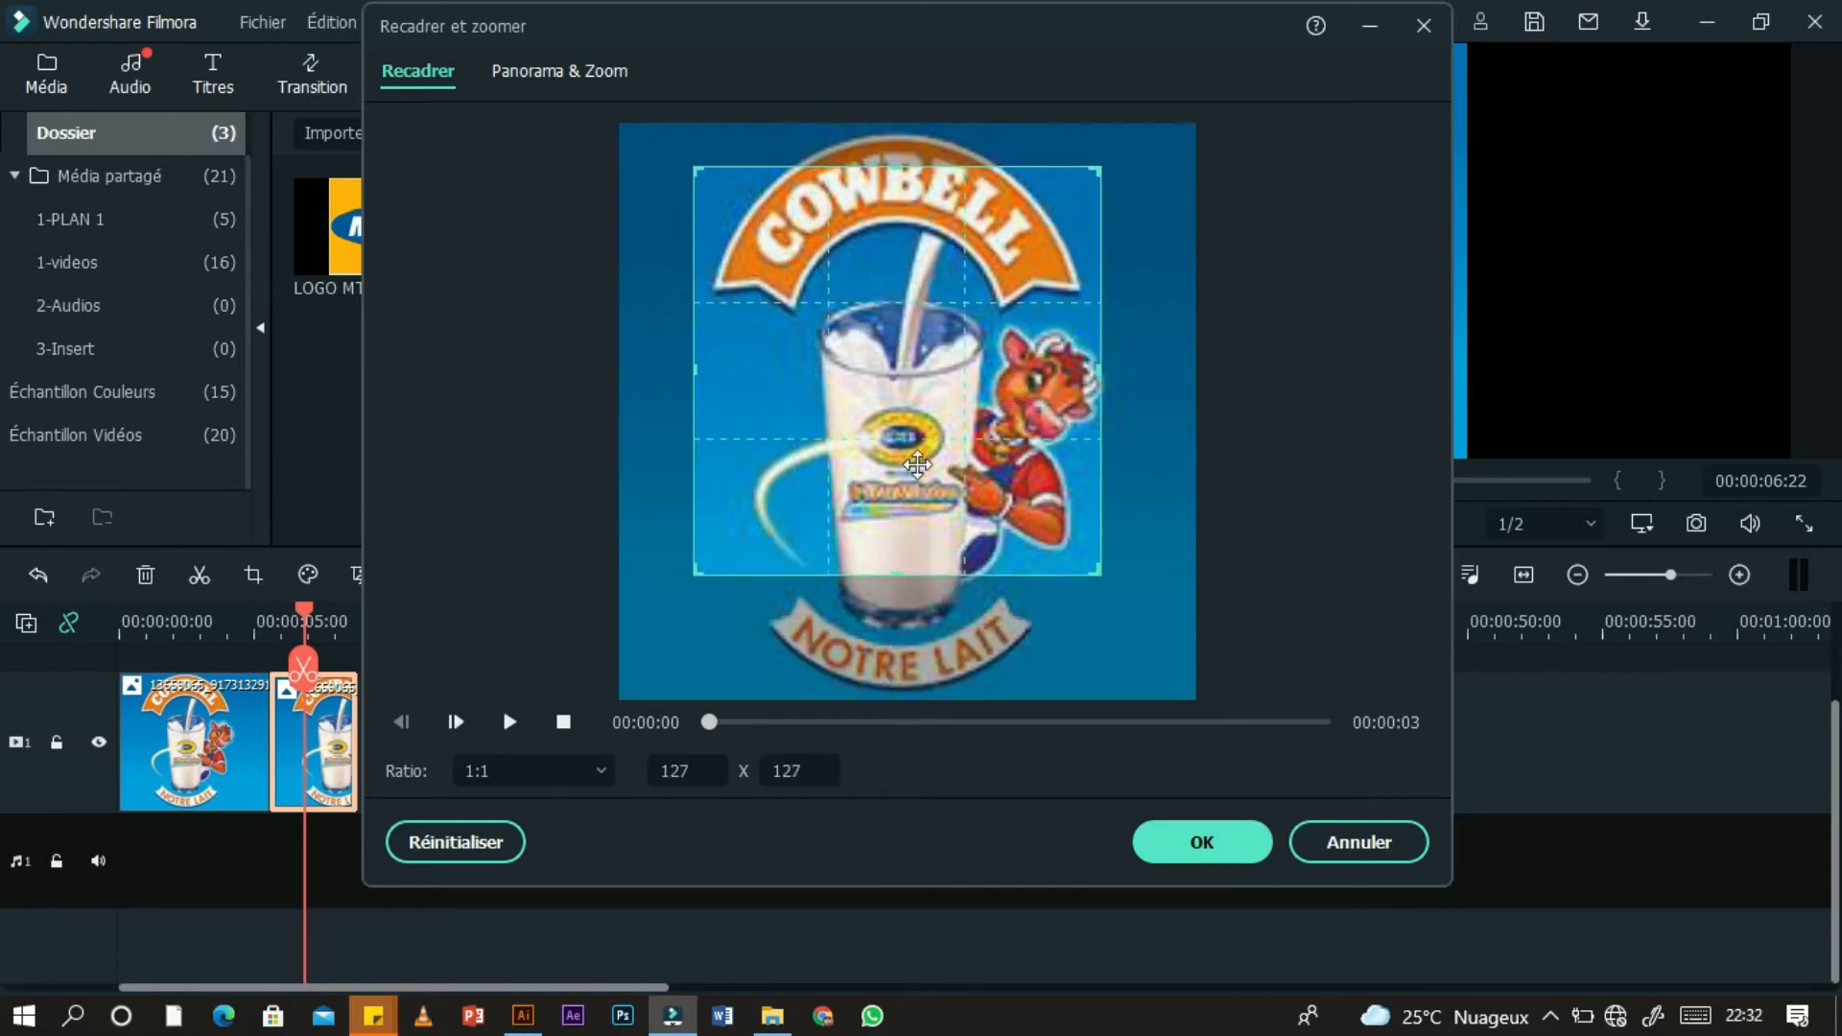
{"action": "left_click_drag", "start_coordinate": [894, 568], "coordinate": [894, 441]}
{"action": "left_click_drag", "start_coordinate": [867, 346], "coordinate": [1067, 430]}
{"action": "left_click_drag", "start_coordinate": [1043, 264], "coordinate": [1041, 292]}
{"action": "left_click_drag", "start_coordinate": [998, 408], "coordinate": [1020, 408]}
{"action": "left_click", "coordinate": [1244, 849]}
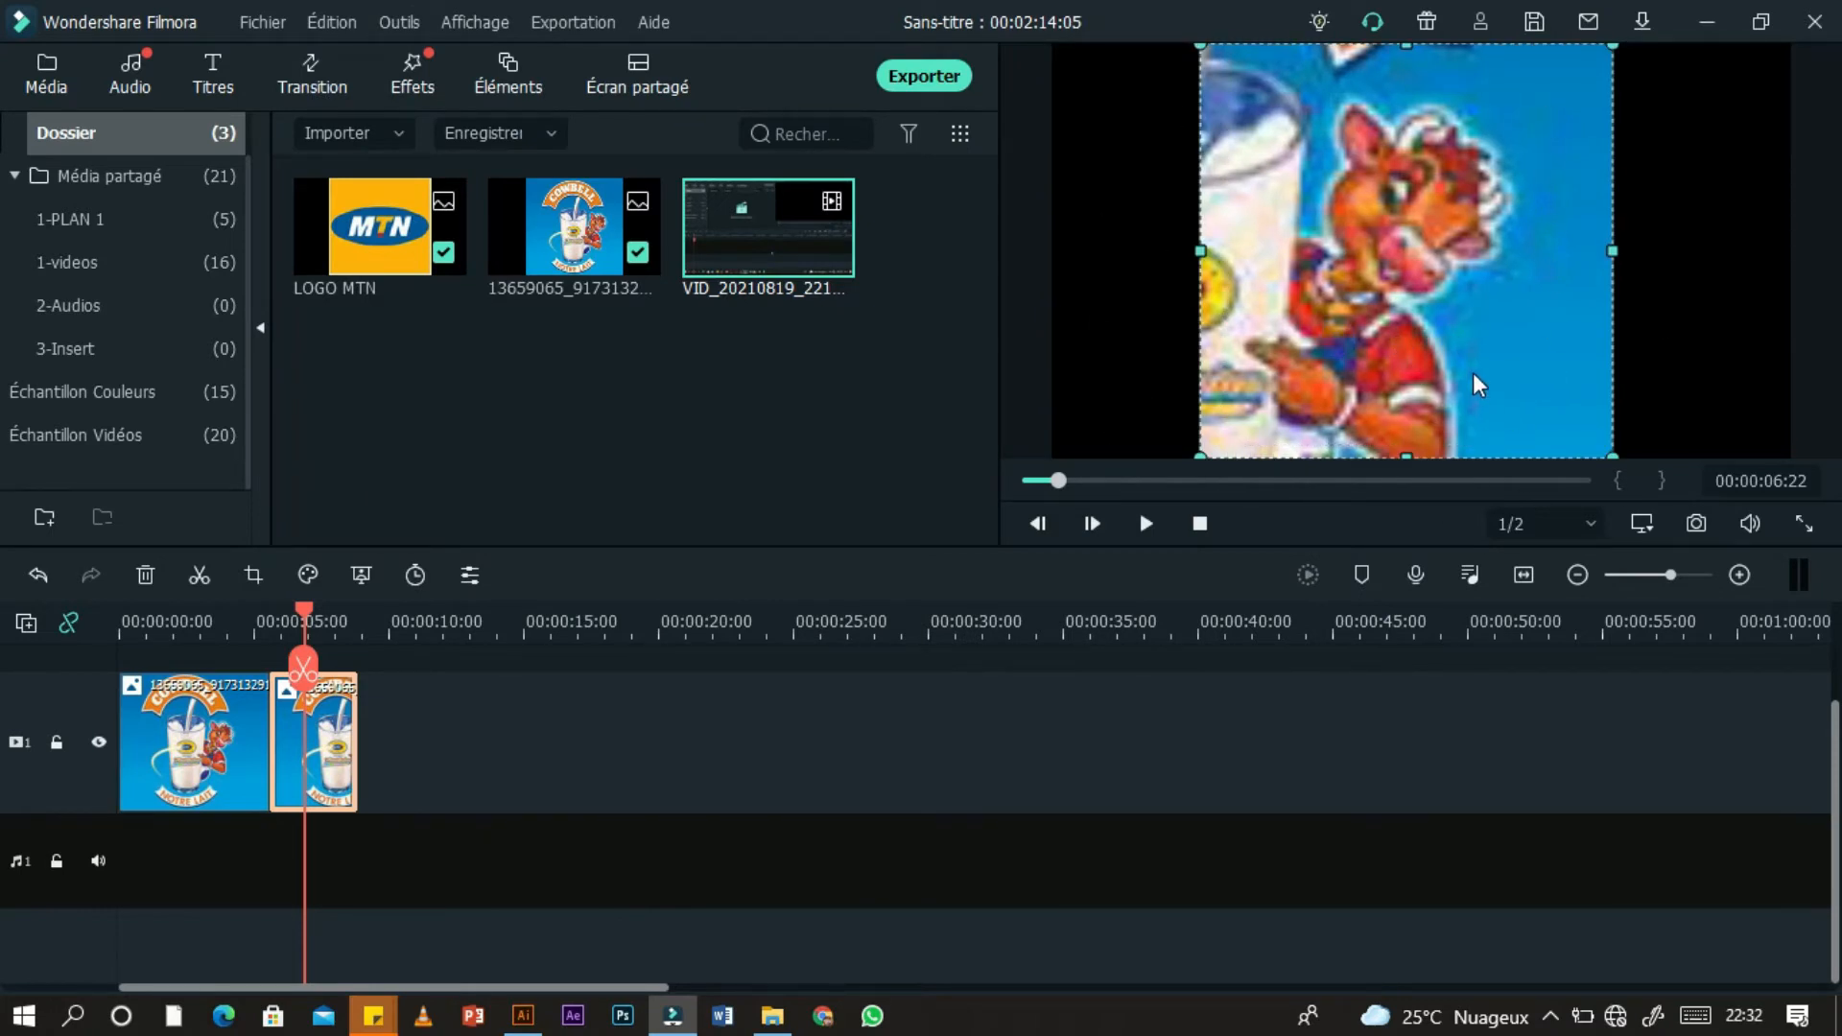
- Set up Panorama & Zoom on the second clip with a 123 x 123 end frame along the image's left edge
{"action": "left_click", "coordinate": [255, 568]}
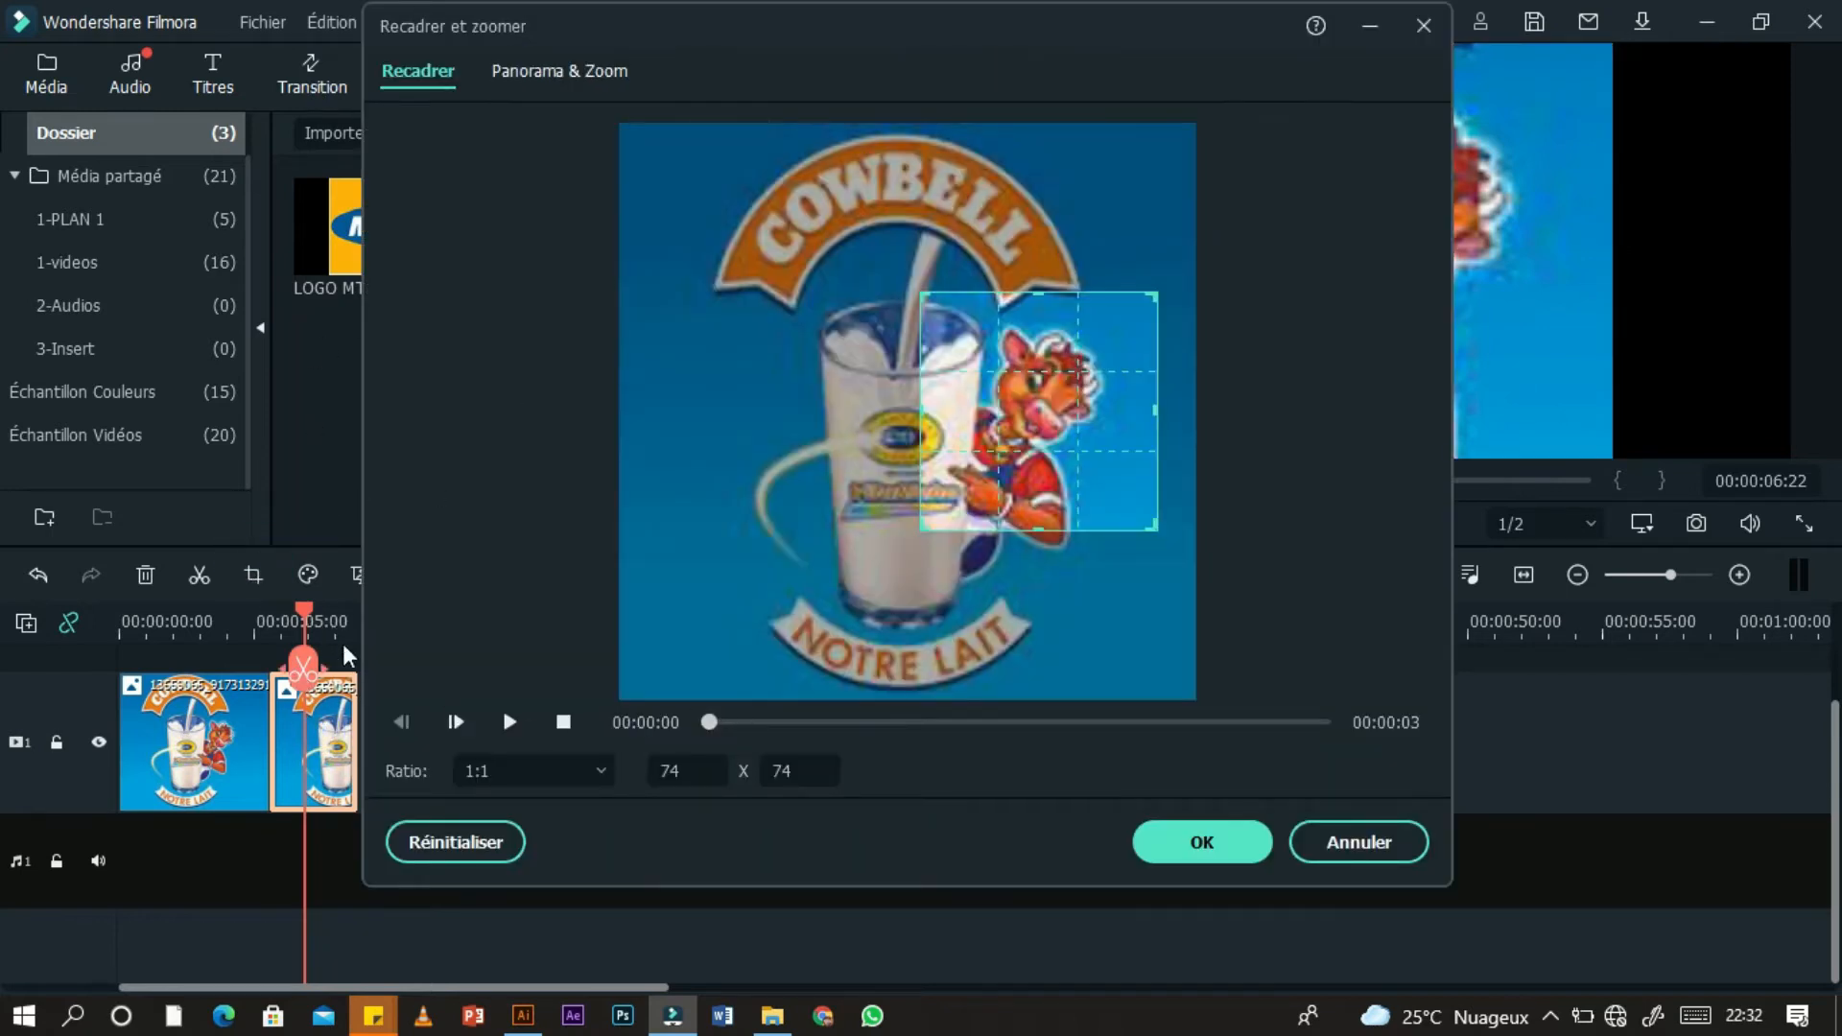
{"action": "left_click", "coordinate": [569, 71]}
{"action": "left_click", "coordinate": [854, 394]}
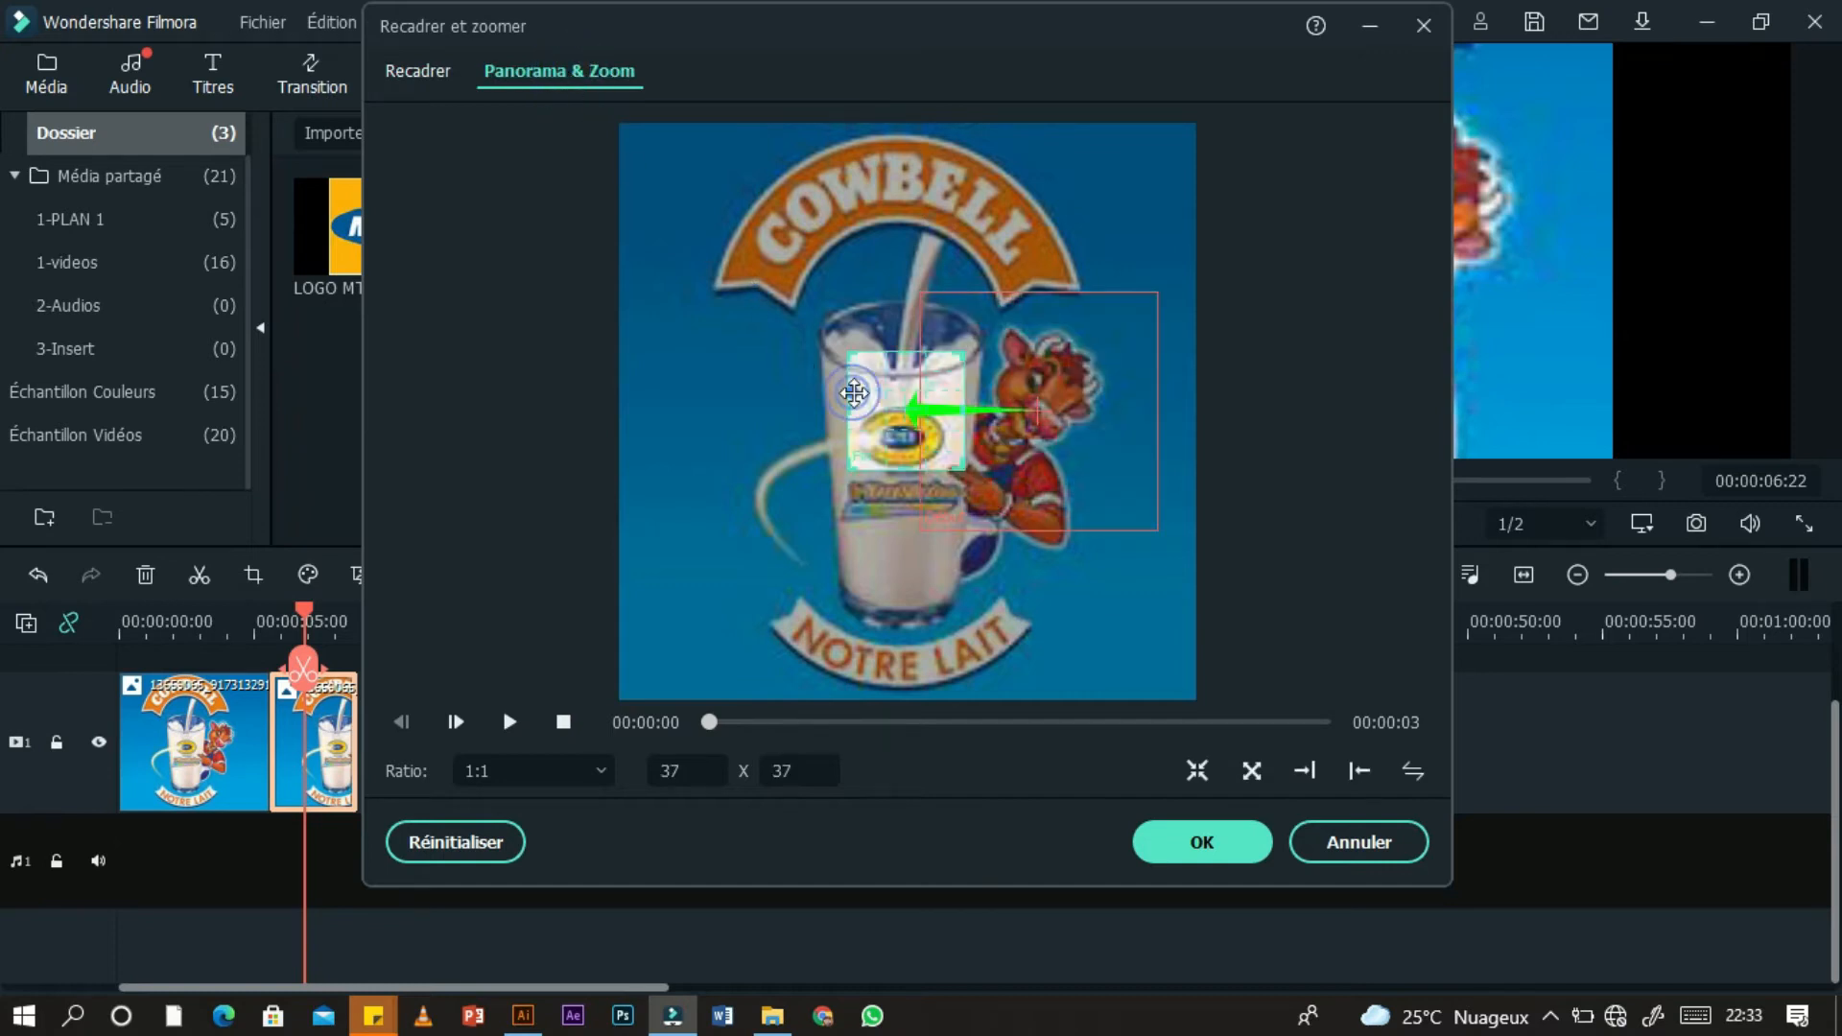
{"action": "left_click_drag", "start_coordinate": [848, 352], "coordinate": [576, 54]}
{"action": "left_click_drag", "start_coordinate": [964, 470], "coordinate": [1015, 518]}
{"action": "left_click_drag", "start_coordinate": [777, 331], "coordinate": [769, 424]}
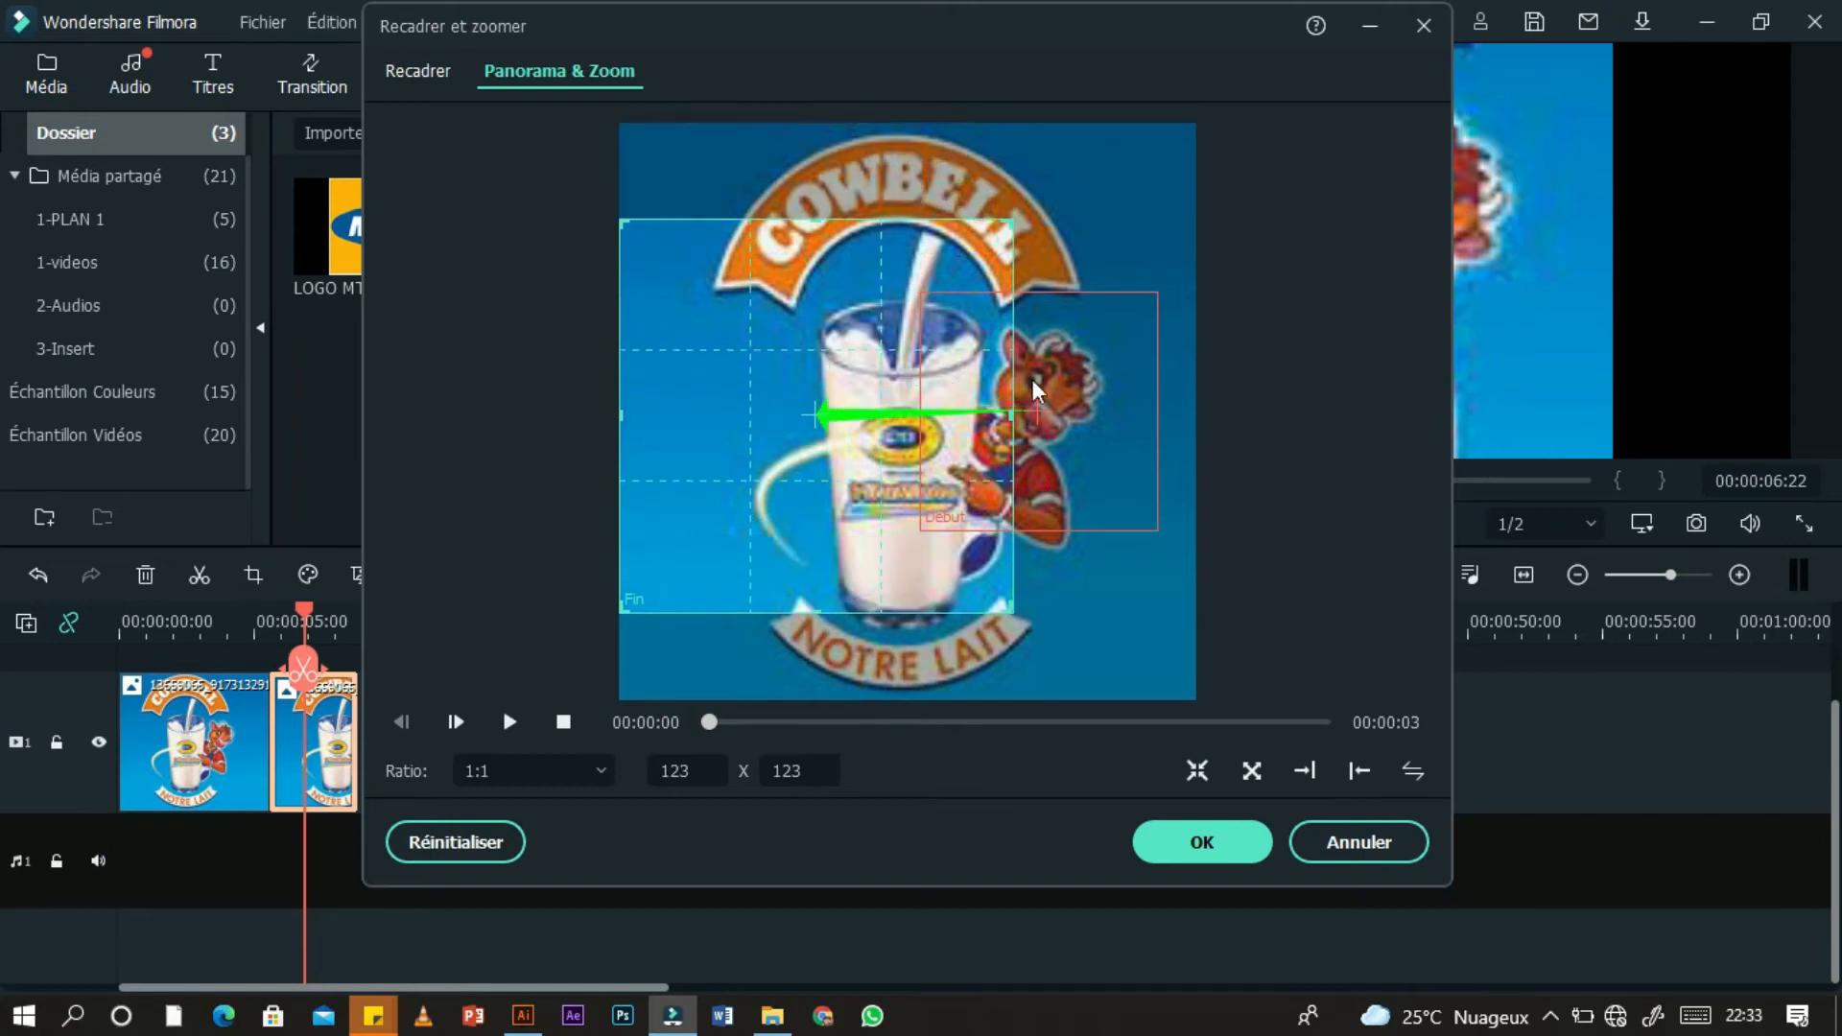
- Enlarge the start frame to 97 x 97, move it to the image's lower-right corner, and preview the motion
{"action": "left_click", "coordinate": [1063, 380]}
{"action": "left_click_drag", "start_coordinate": [924, 306], "coordinate": [849, 222]}
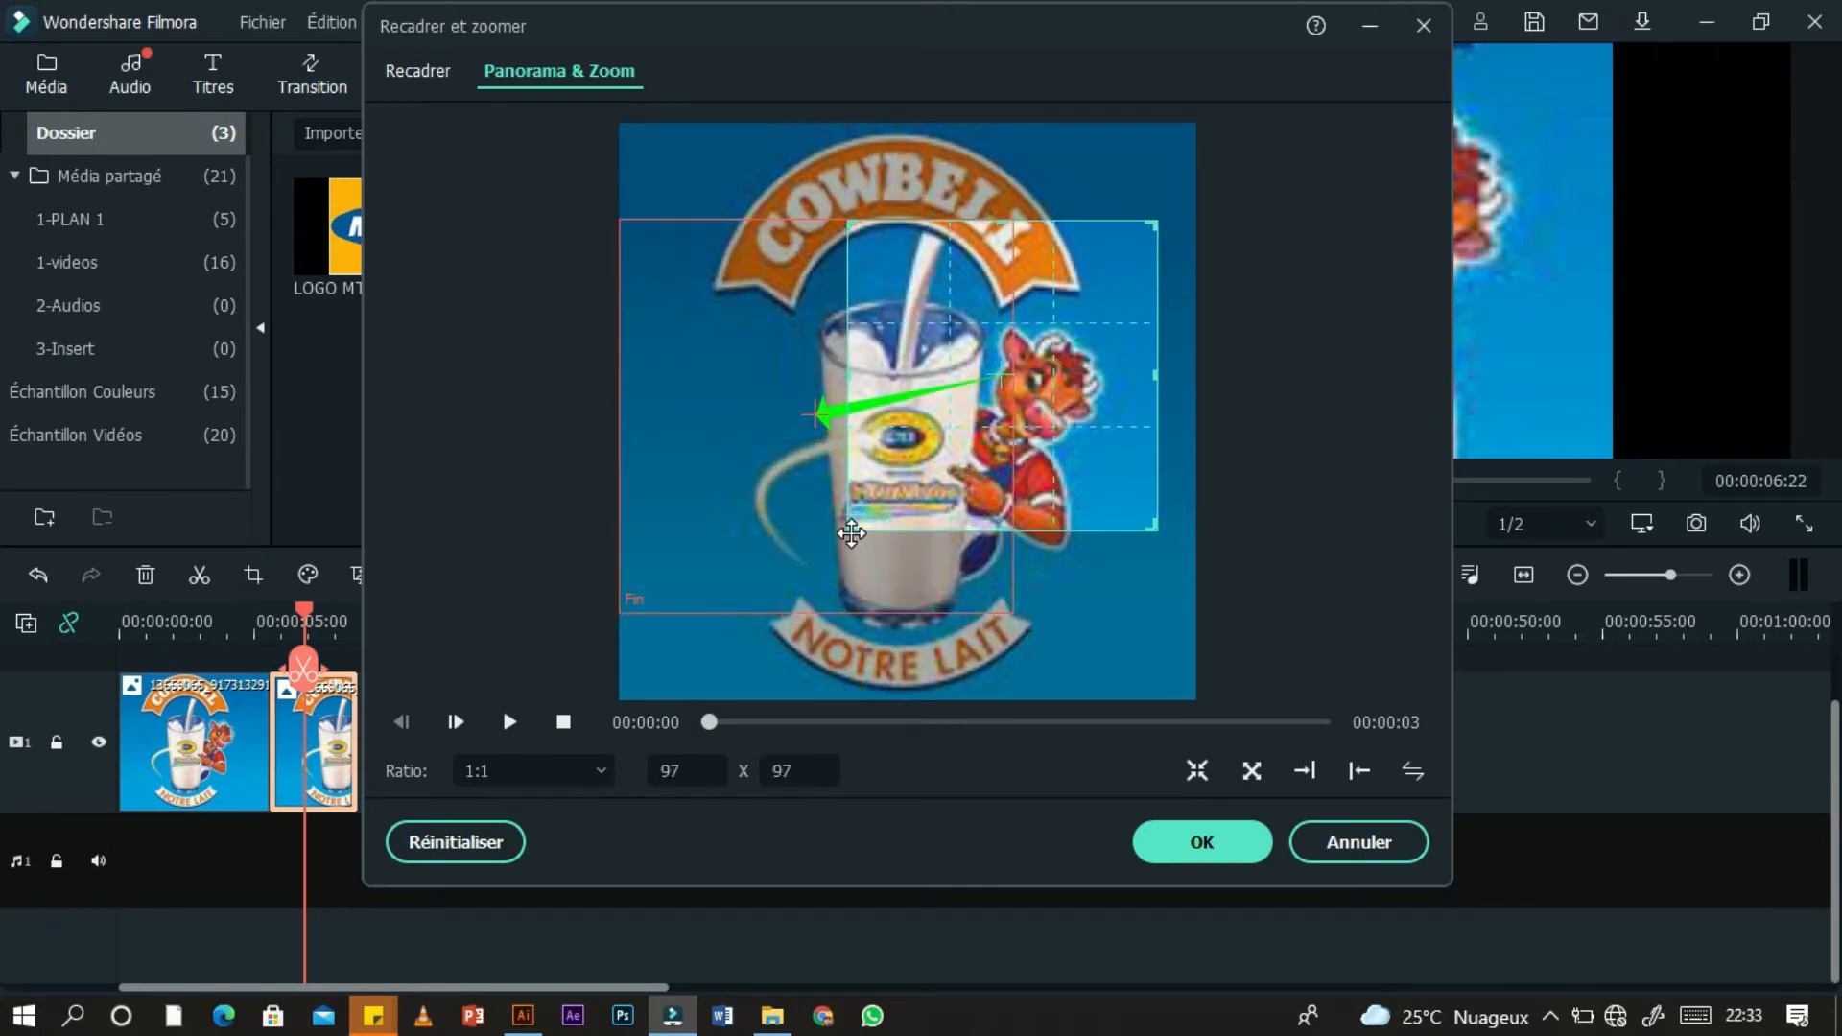
{"action": "left_click_drag", "start_coordinate": [897, 516], "coordinate": [1020, 638]}
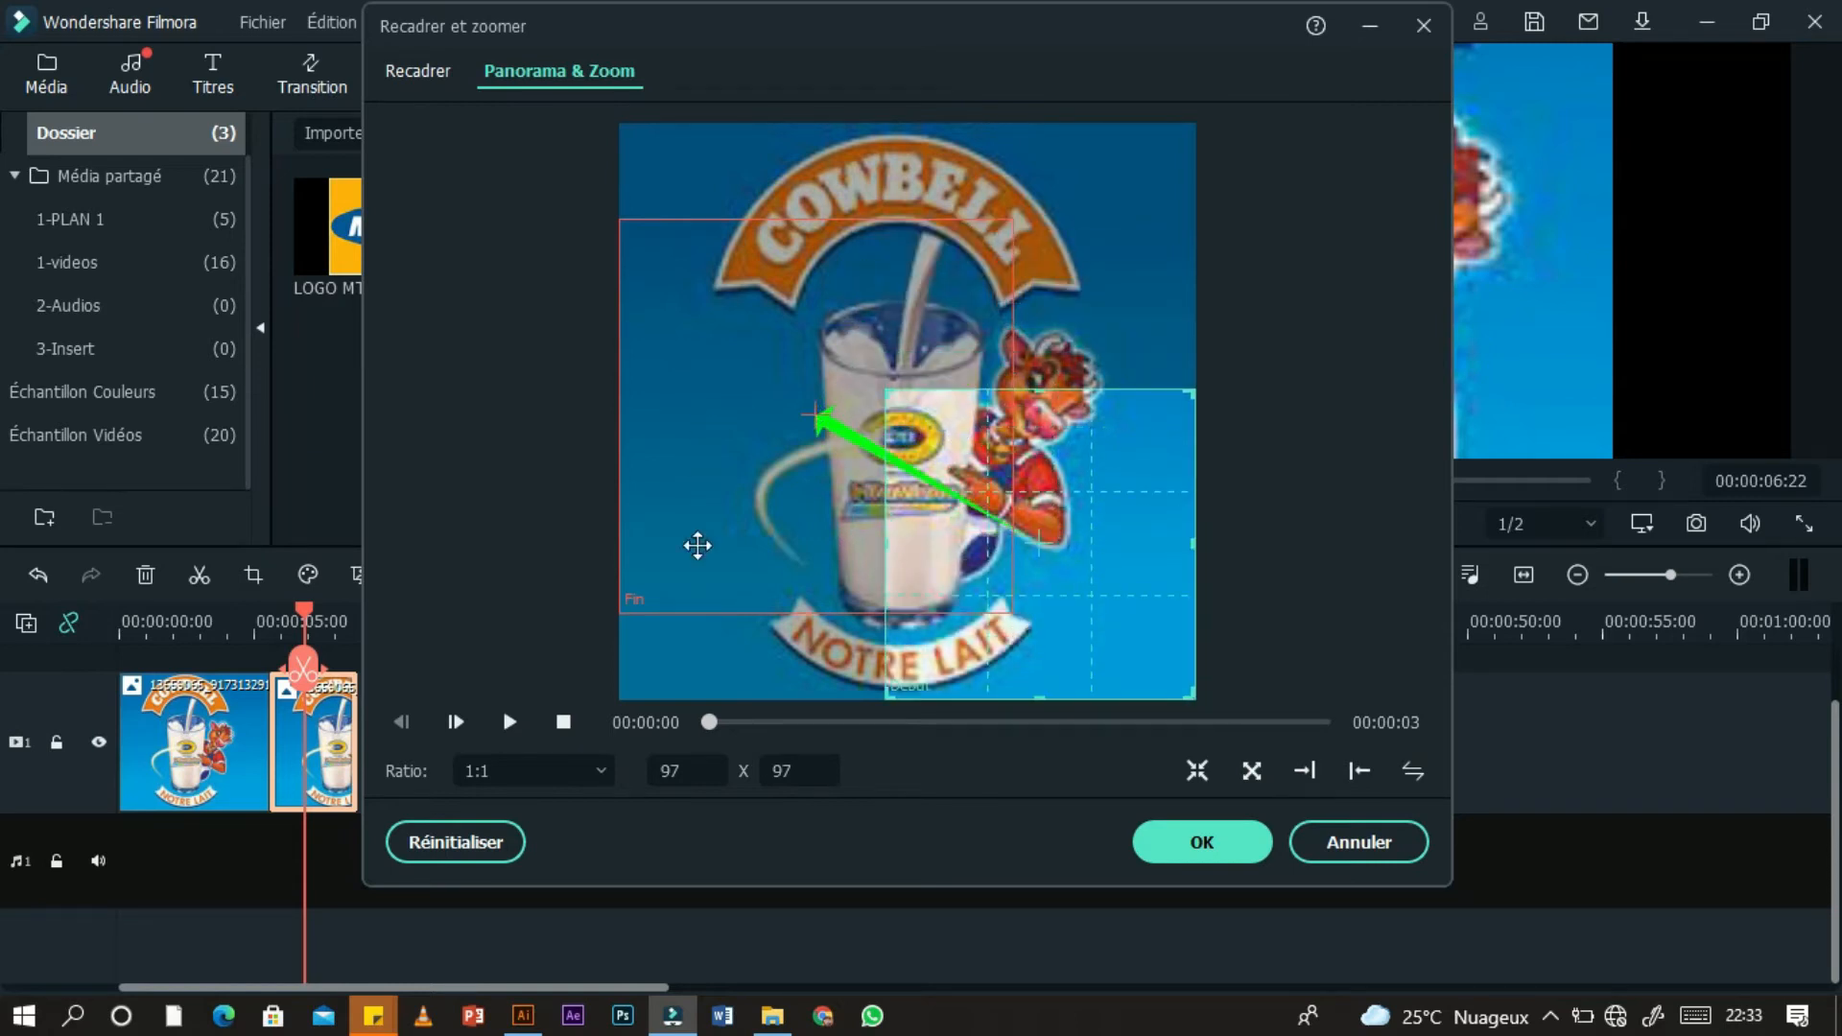
{"action": "left_click", "coordinate": [507, 725]}
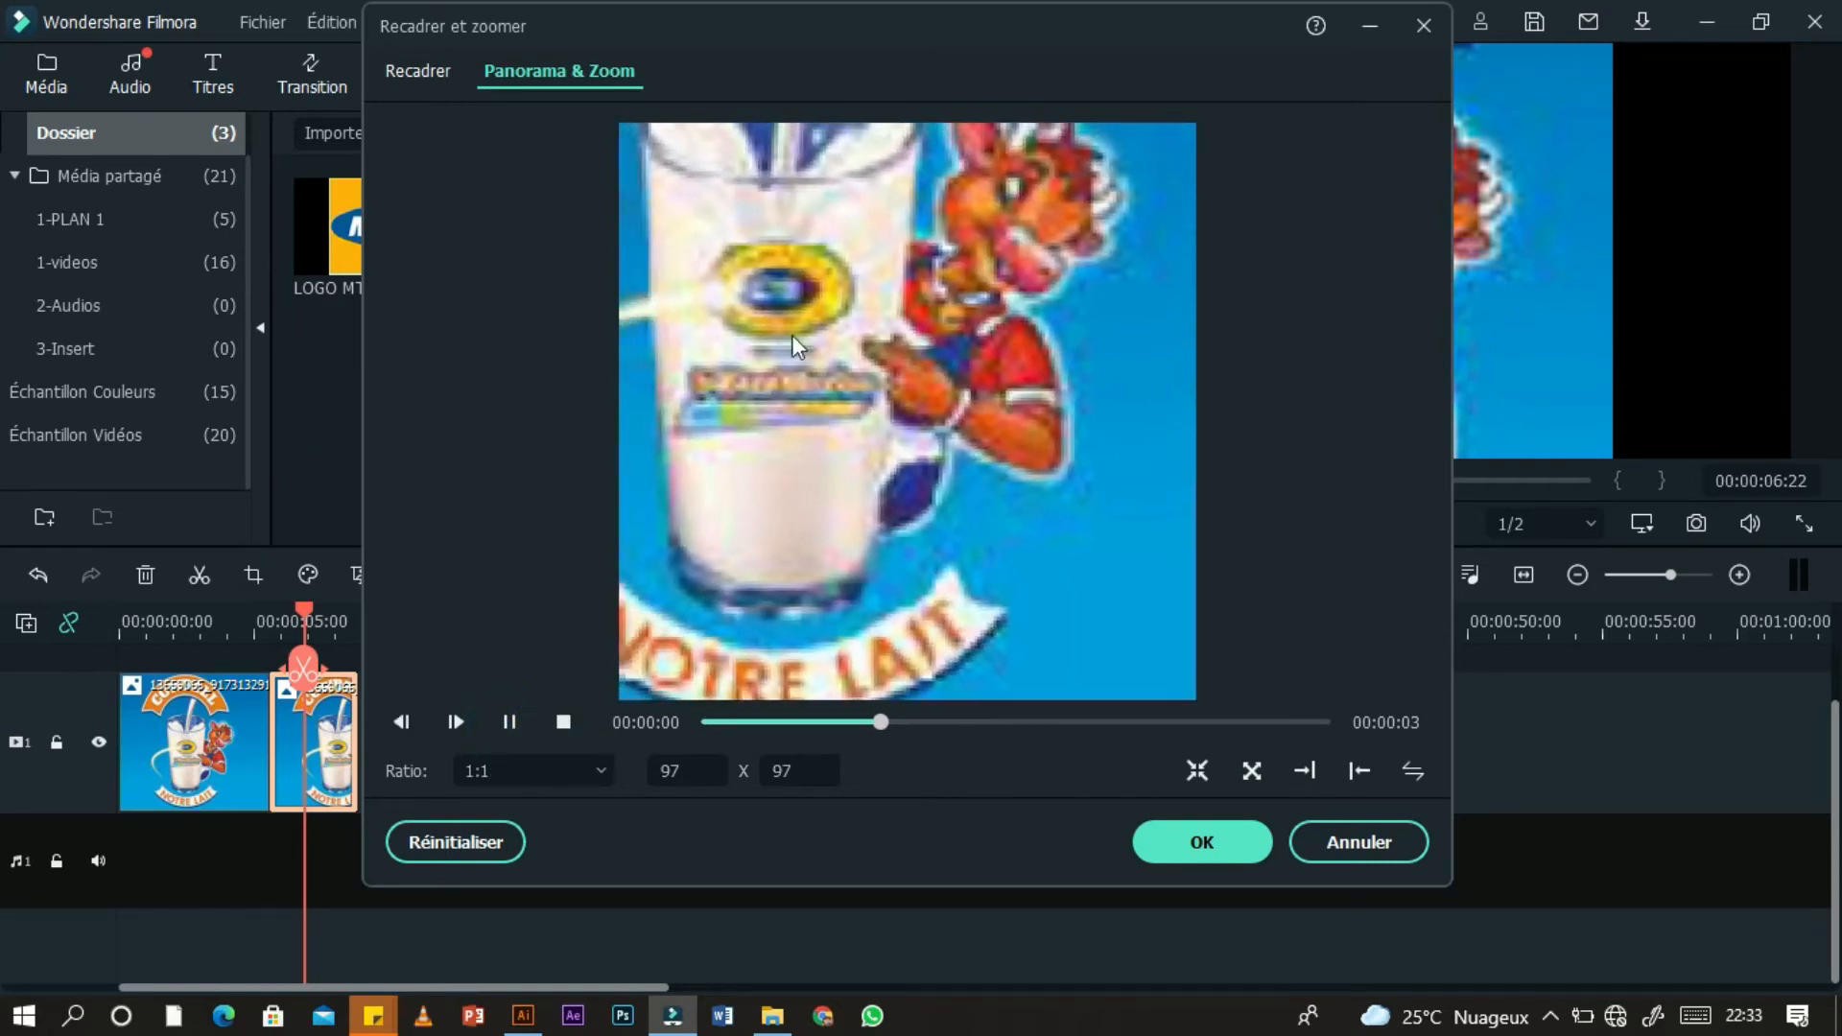
{"action": "left_click", "coordinate": [509, 722]}
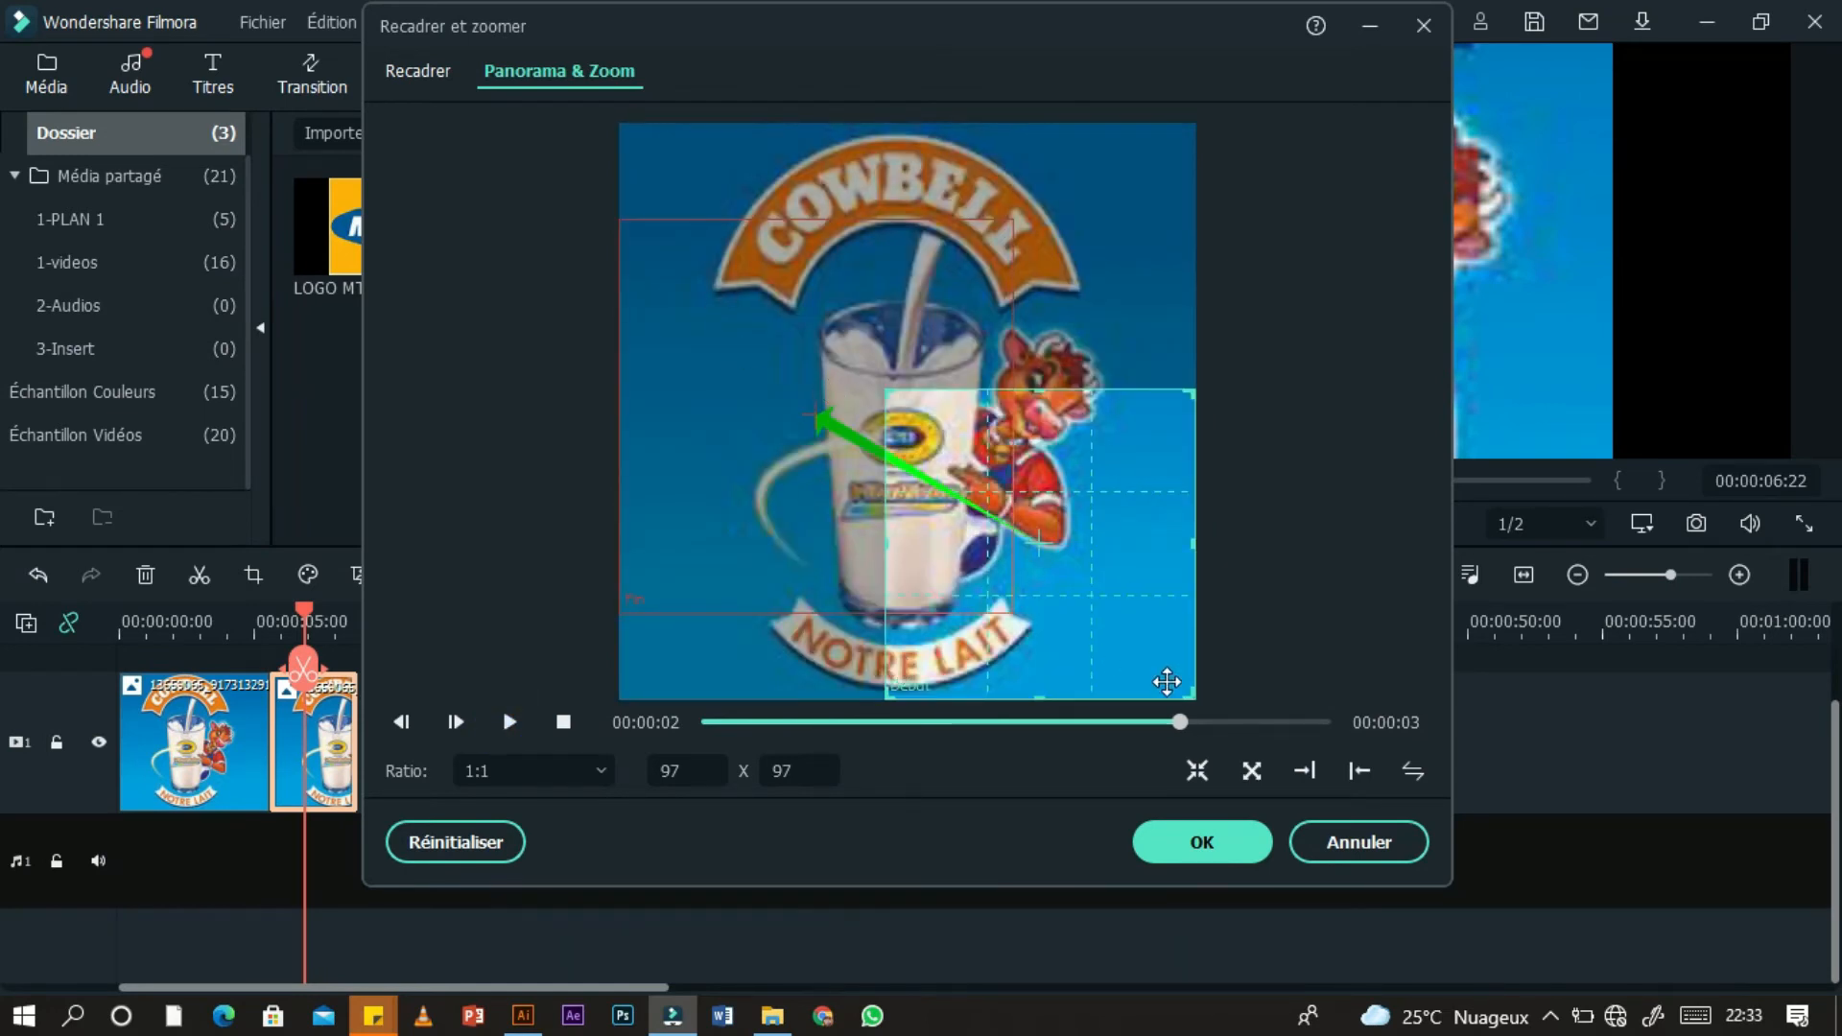
- Expand the end frame to the whole image and move the 97 x 97 start frame to the centre over the glass
{"action": "left_click_drag", "start_coordinate": [1157, 678], "coordinate": [963, 534]}
{"action": "left_click", "coordinate": [1010, 608]}
{"action": "left_click_drag", "start_coordinate": [1010, 607], "coordinate": [1172, 687]}
{"action": "left_click_drag", "start_coordinate": [970, 582], "coordinate": [945, 462]}
{"action": "left_click_drag", "start_coordinate": [1090, 588], "coordinate": [1131, 613]}
{"action": "left_click_drag", "start_coordinate": [814, 392], "coordinate": [853, 402]}
- Preview the revised pan and zoom, apply it, and reselect the second Cowbell clip on the timeline
{"action": "left_click", "coordinate": [509, 723]}
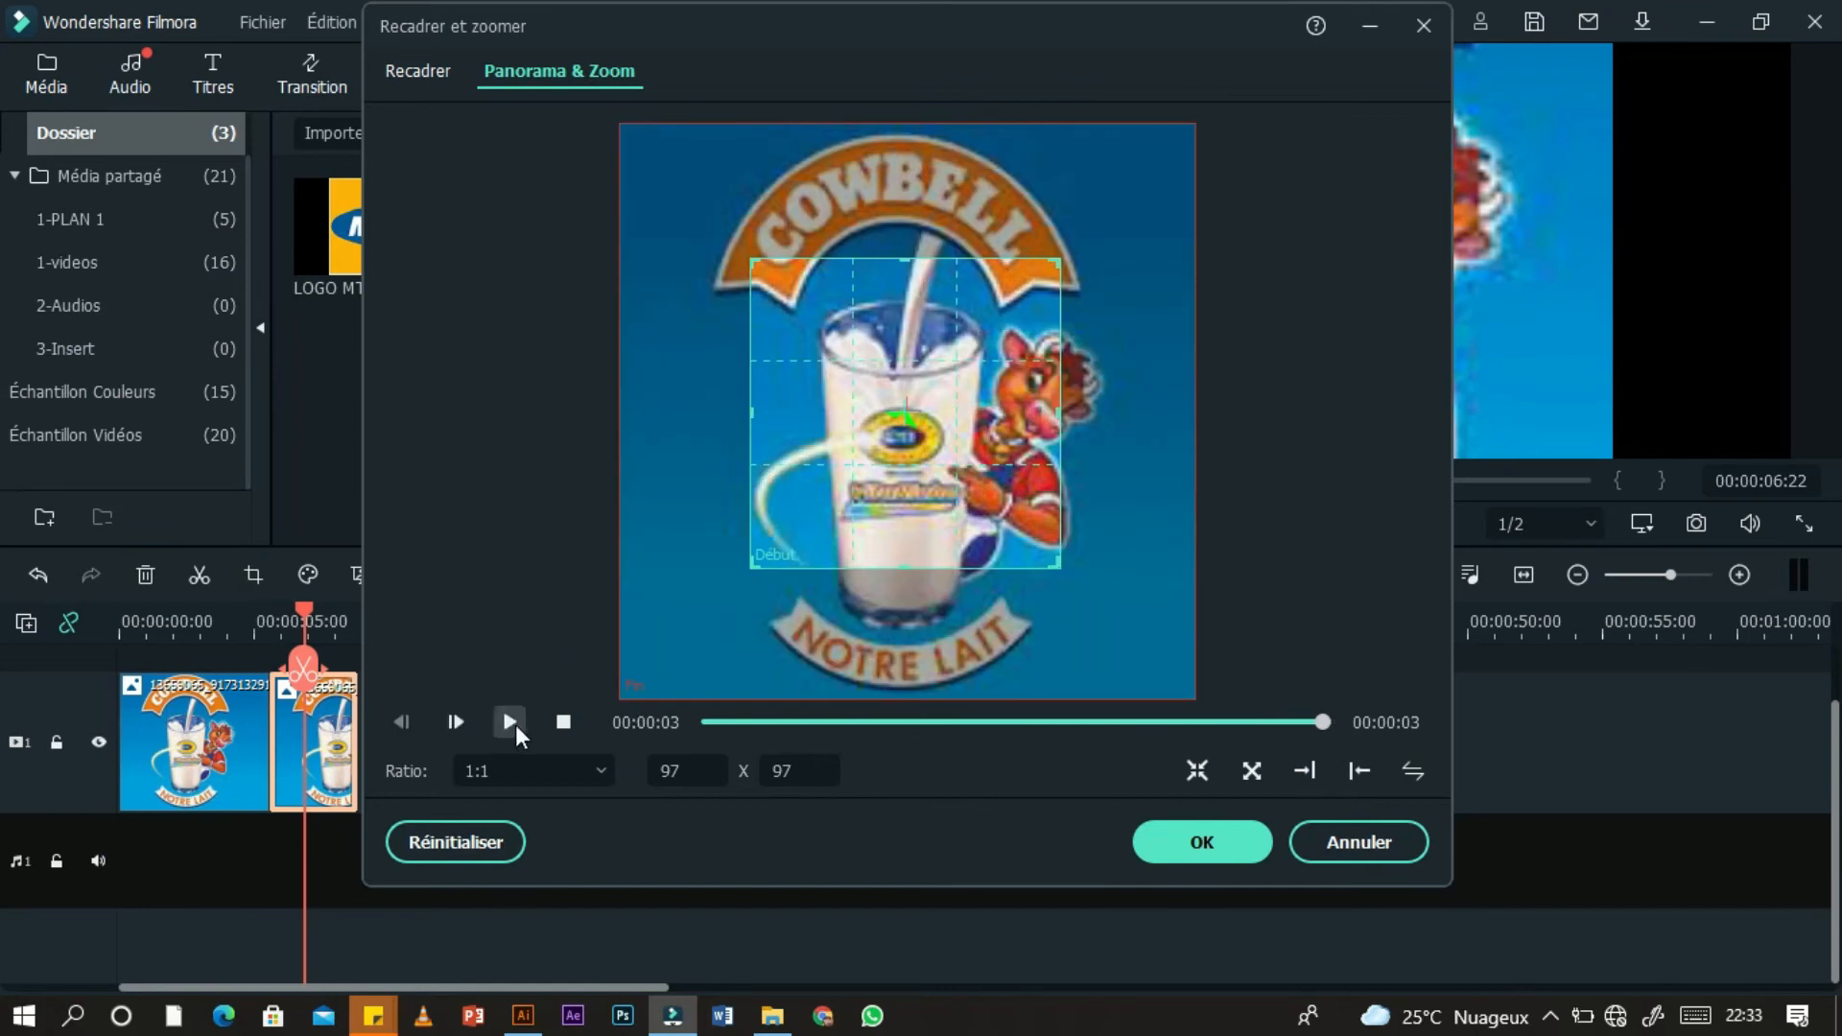
{"action": "left_click", "coordinate": [509, 722]}
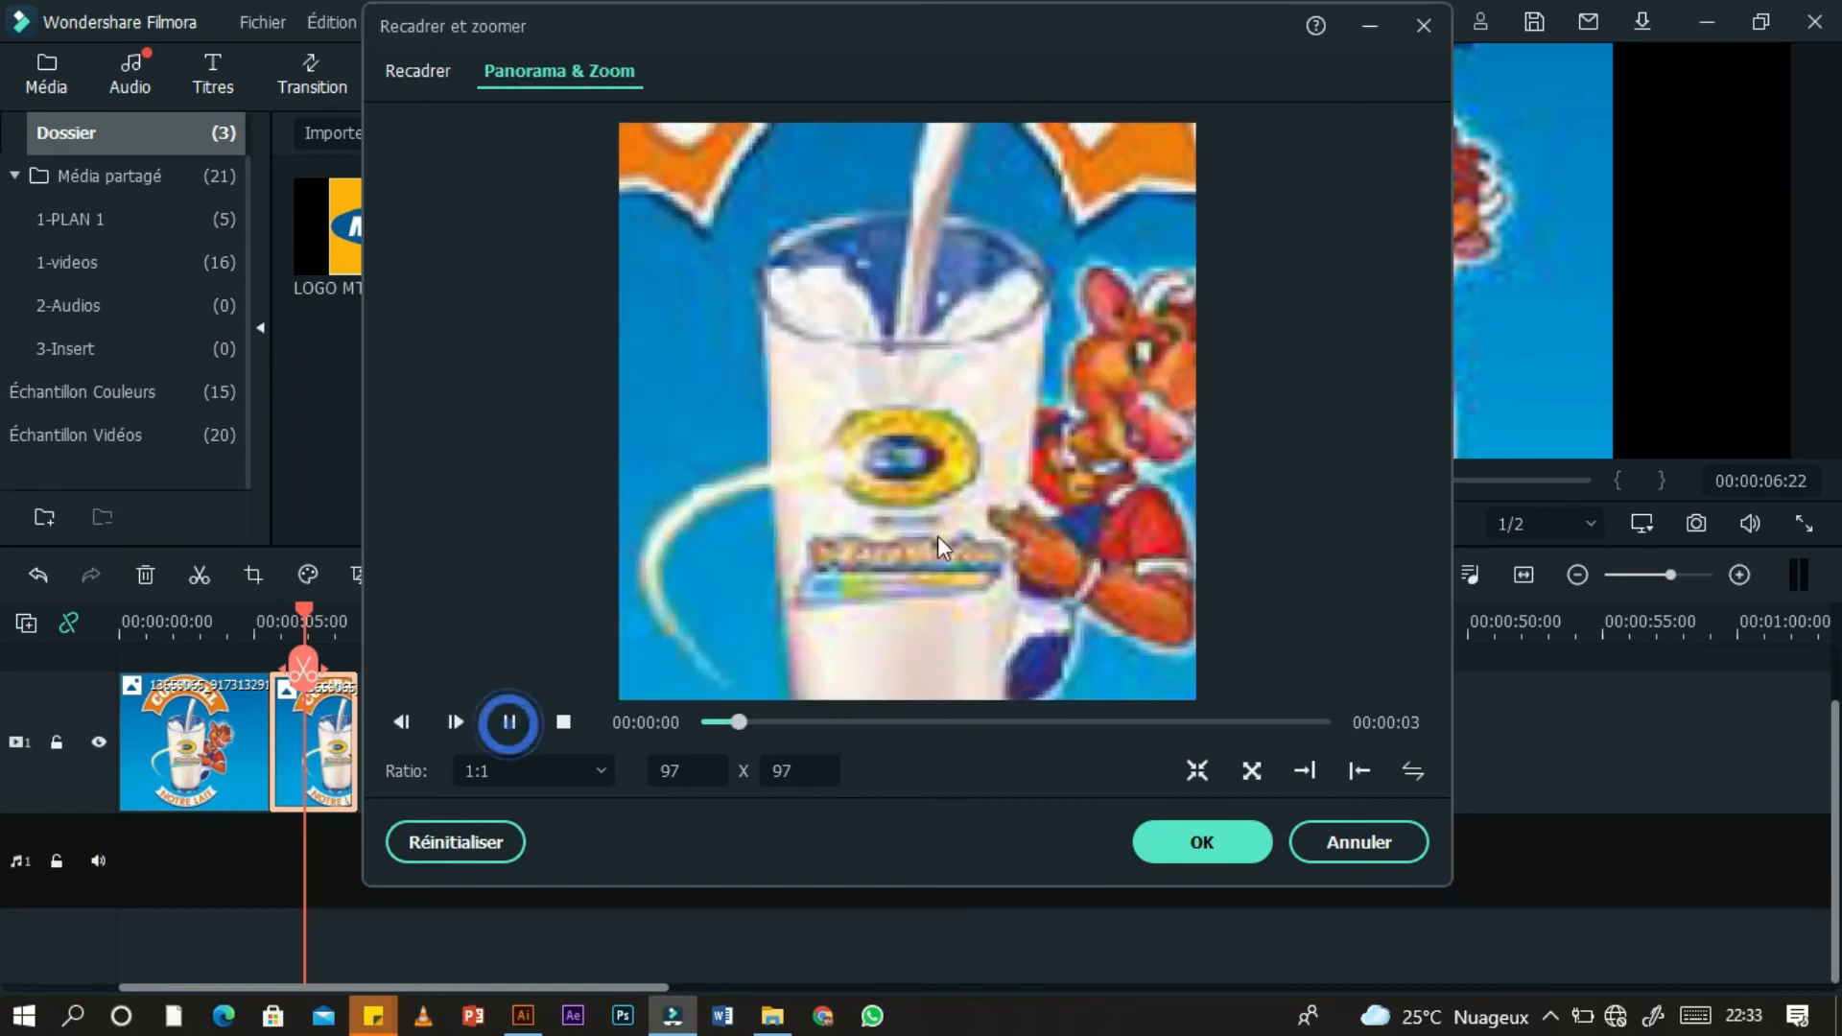
{"action": "left_click", "coordinate": [510, 722]}
{"action": "left_click", "coordinate": [1194, 841]}
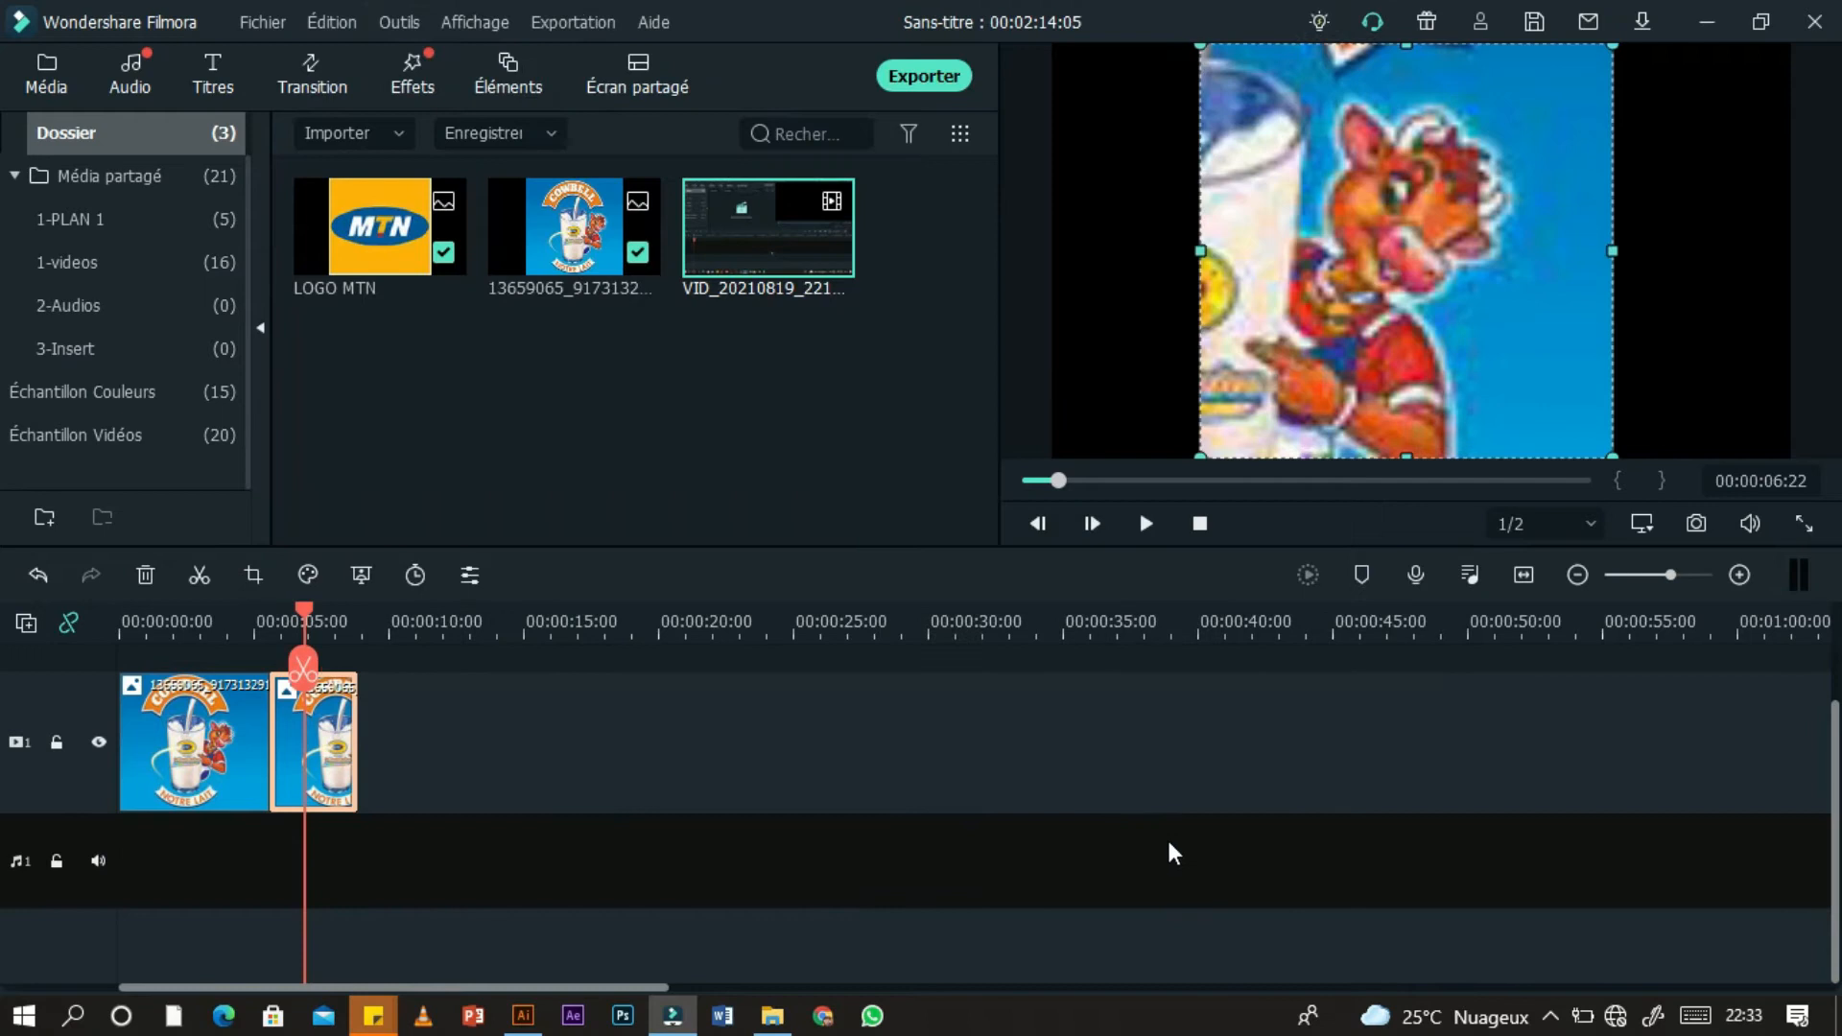
{"action": "left_click", "coordinate": [714, 833]}
{"action": "left_click", "coordinate": [351, 724]}
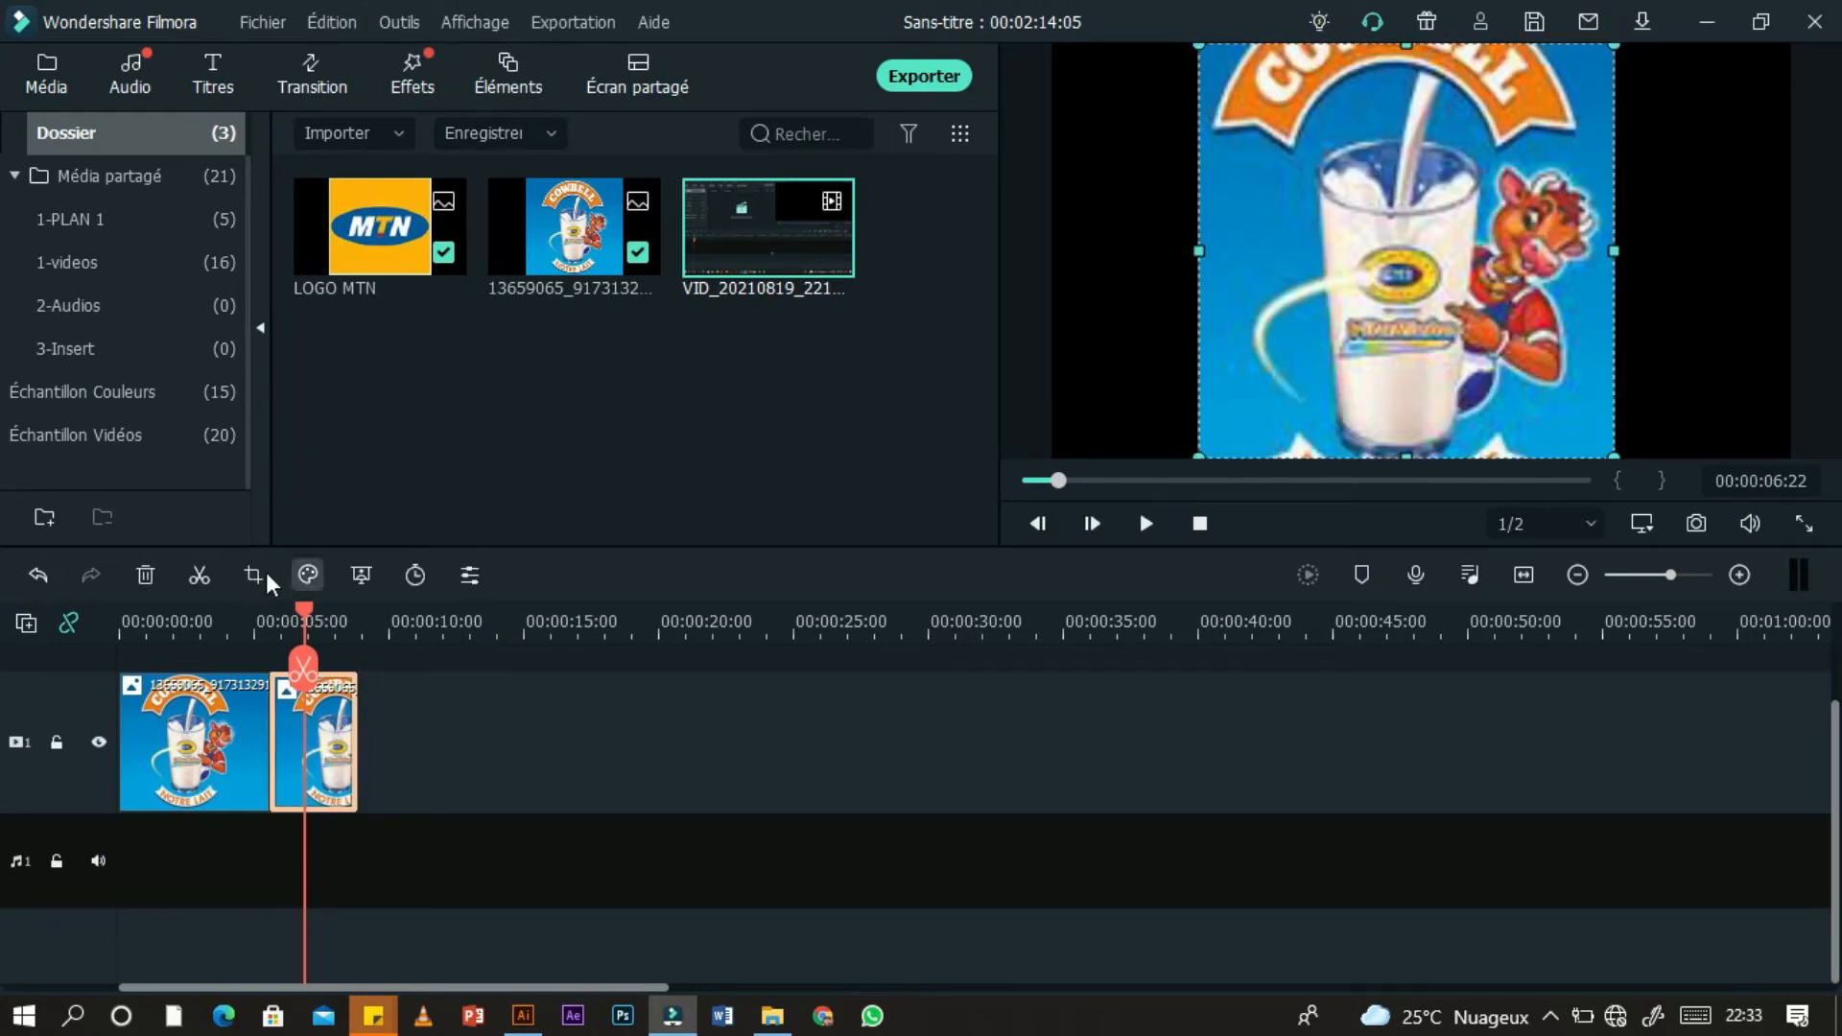
{"action": "mouse_move", "coordinate": [311, 758]}
{"action": "left_mouse_down"}
{"action": "mouse_move", "coordinate": [442, 762]}
{"action": "mouse_move", "coordinate": [315, 758]}
{"action": "left_mouse_up"}
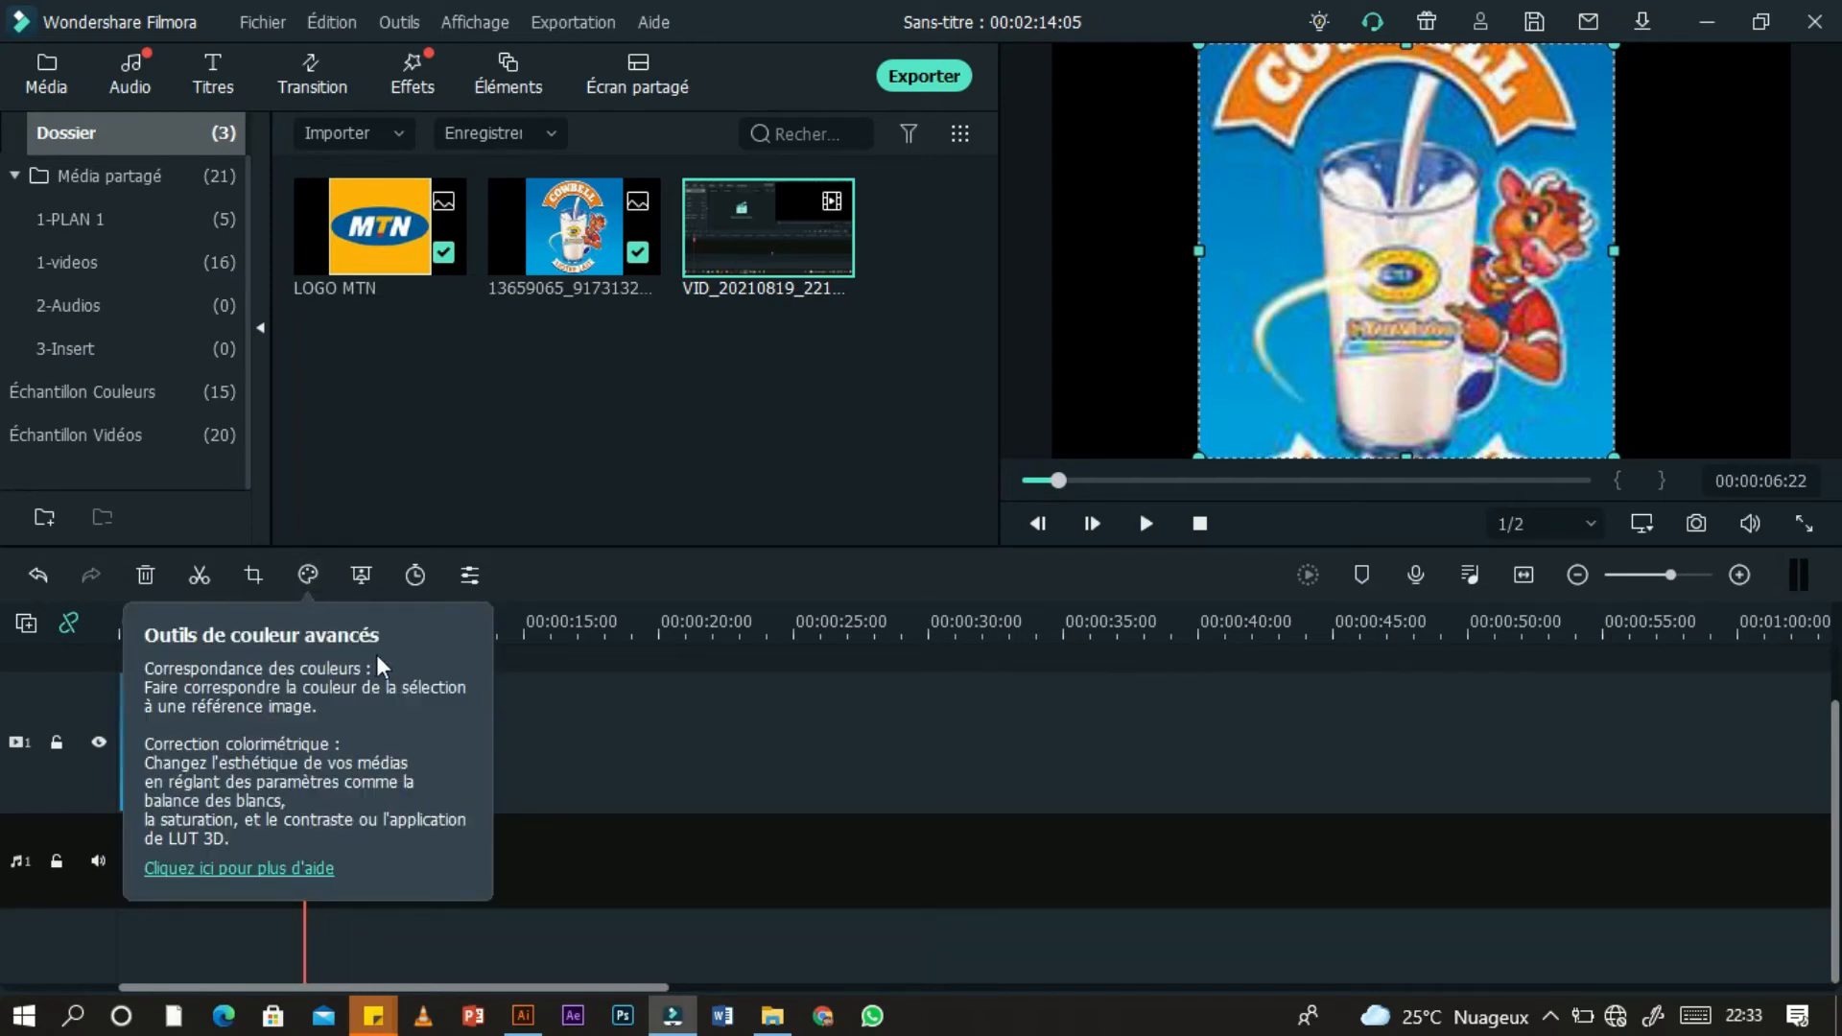
- Move the second Cowbell clip along the video track to start at about 13 seconds, and delete it
{"action": "left_click_drag", "start_coordinate": [317, 734], "coordinate": [525, 737]}
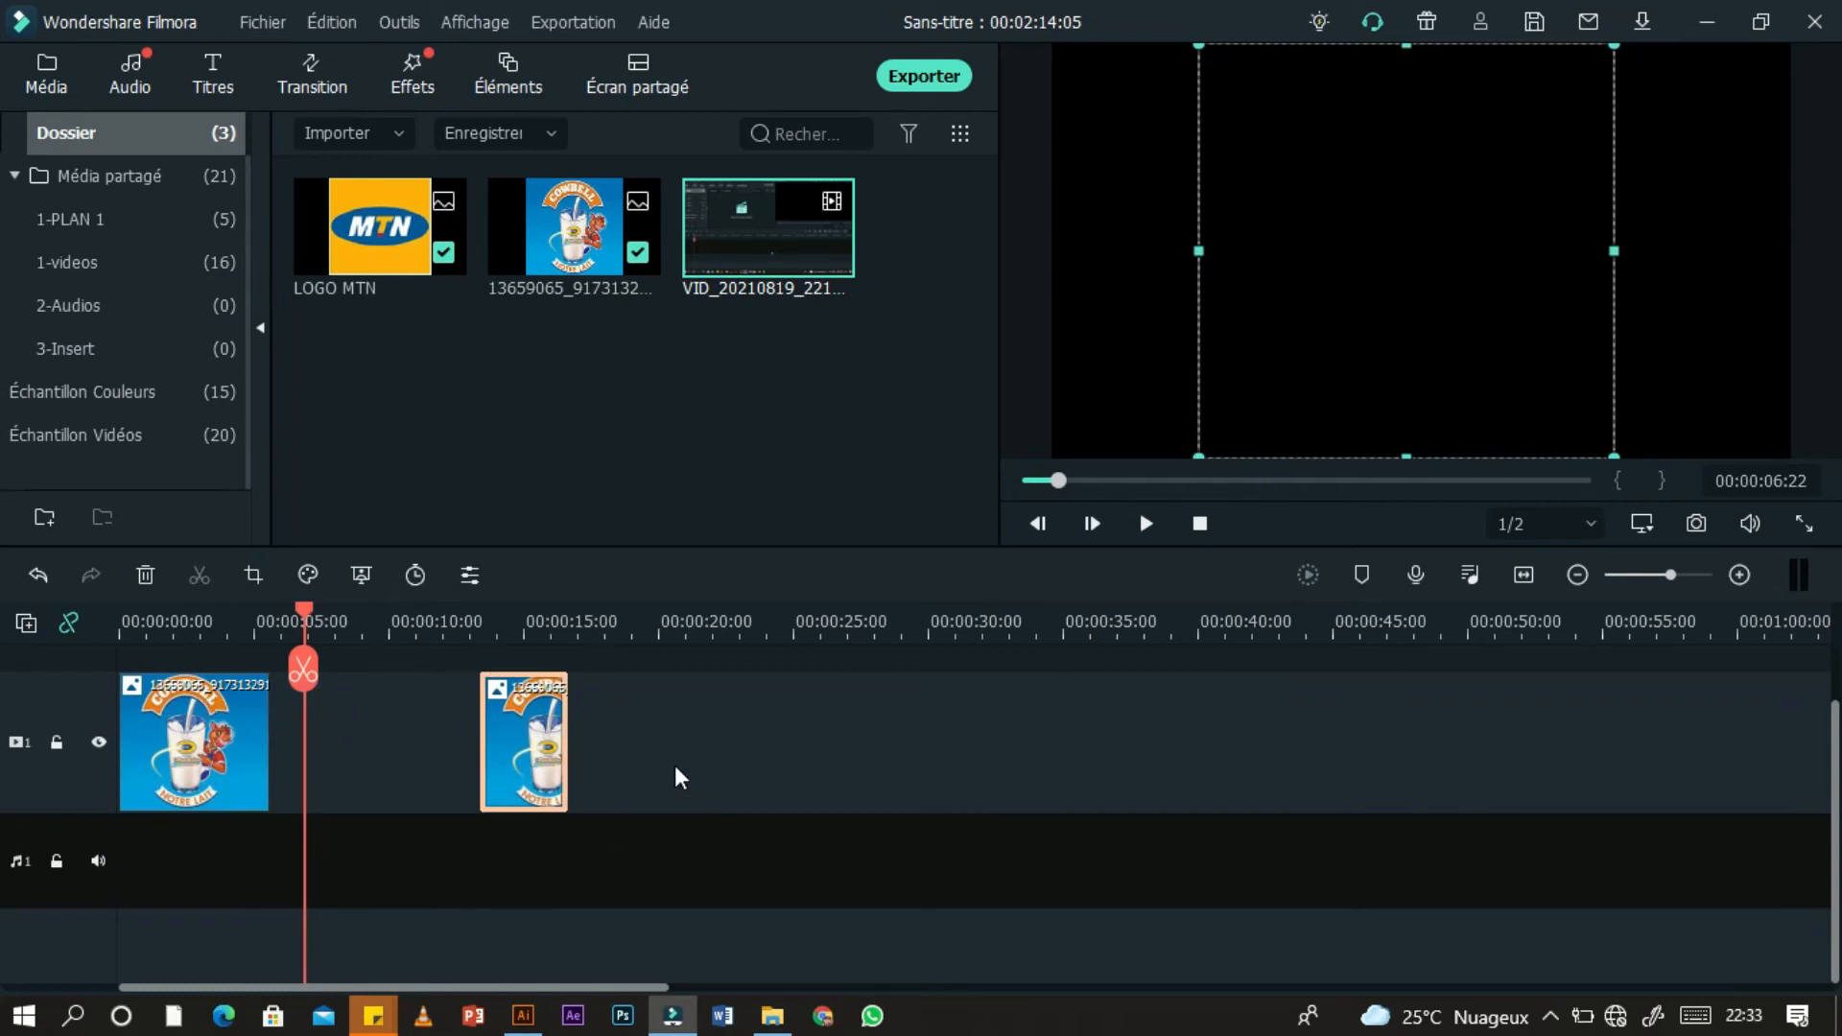
{"action": "left_click", "coordinate": [147, 574]}
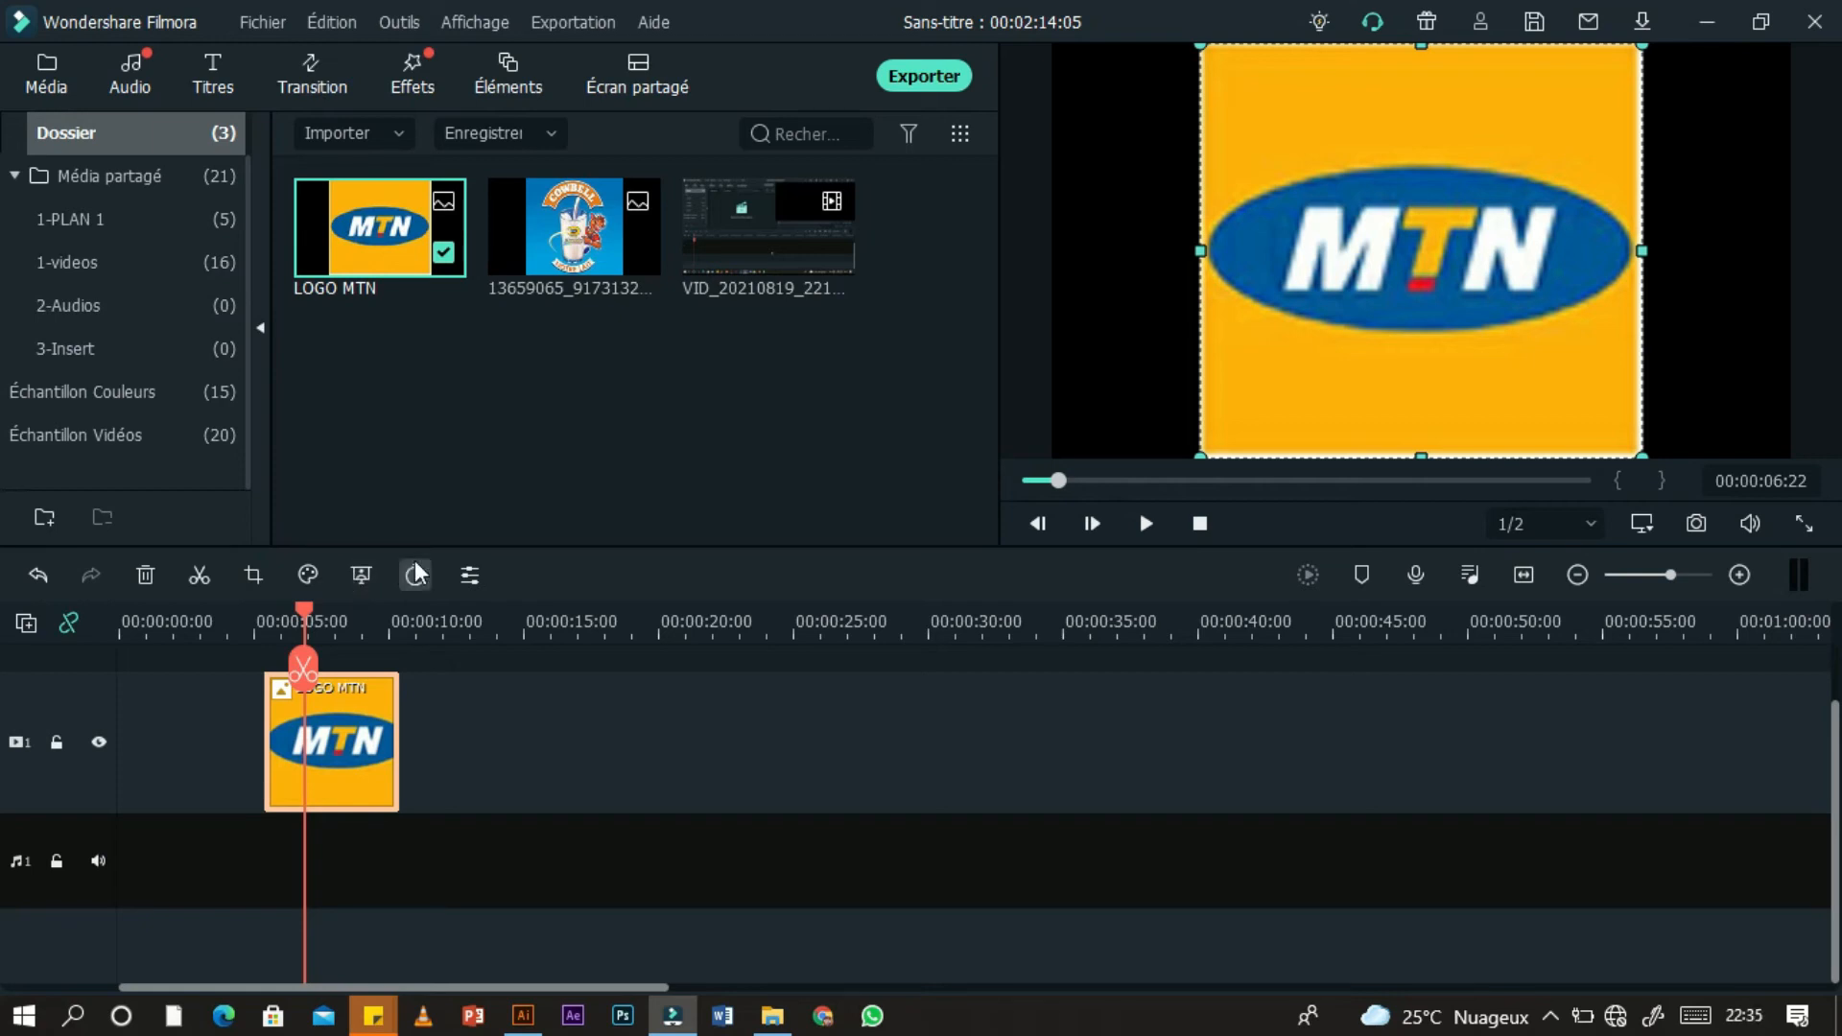
- Move the LOGO MTN clip to start at the playhead, and open its duration setting, cancelling without a change
{"action": "left_click_drag", "start_coordinate": [355, 733], "coordinate": [395, 754]}
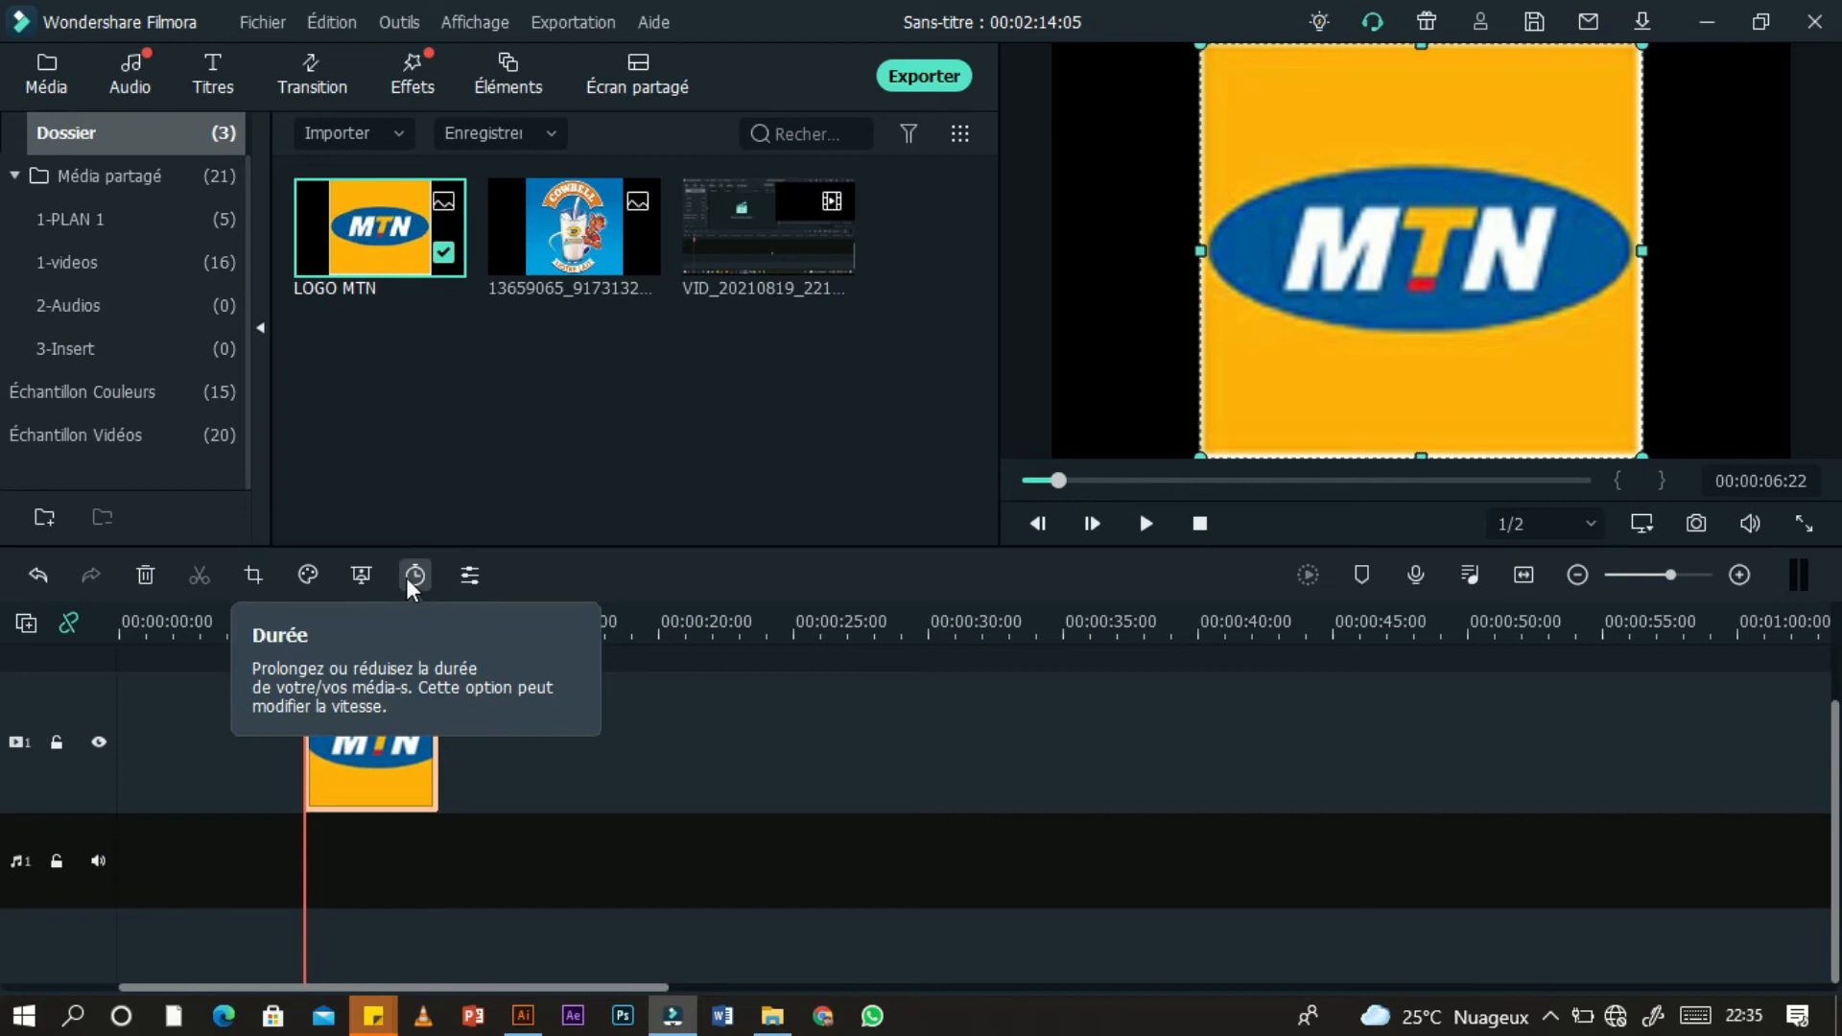
{"action": "left_click", "coordinate": [415, 574]}
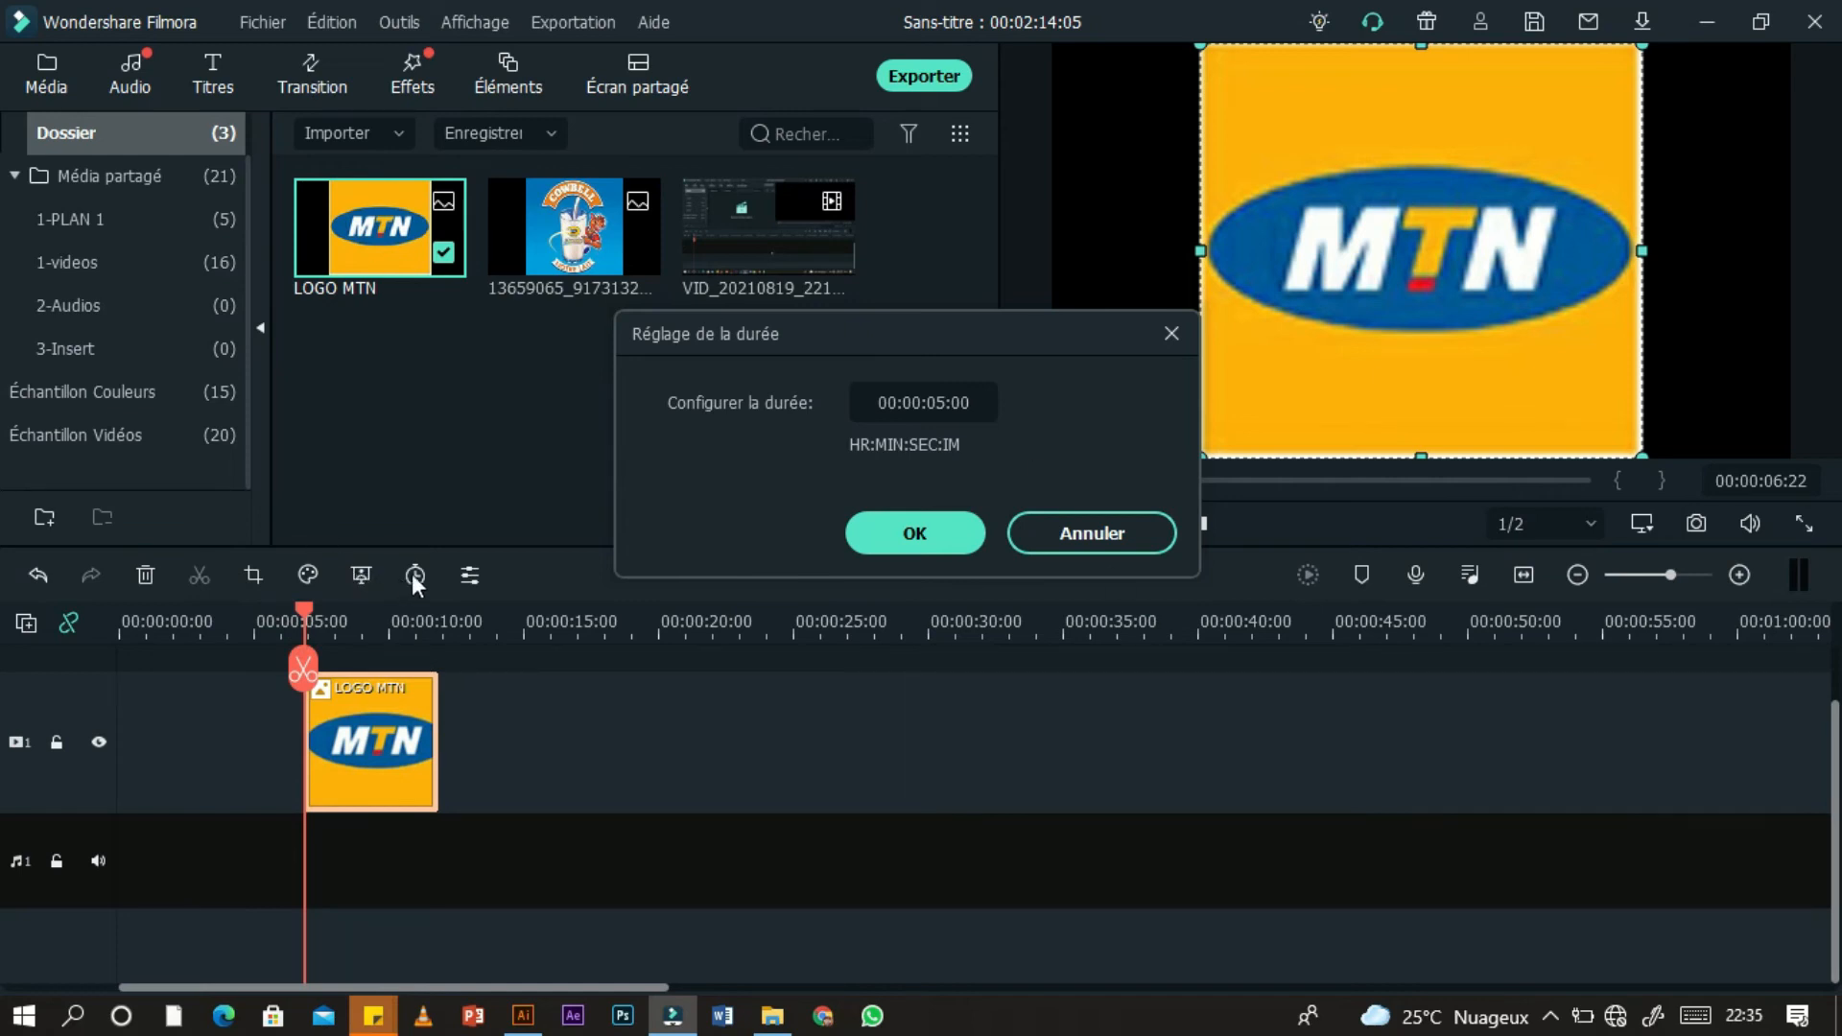
{"action": "left_click", "coordinate": [1143, 543]}
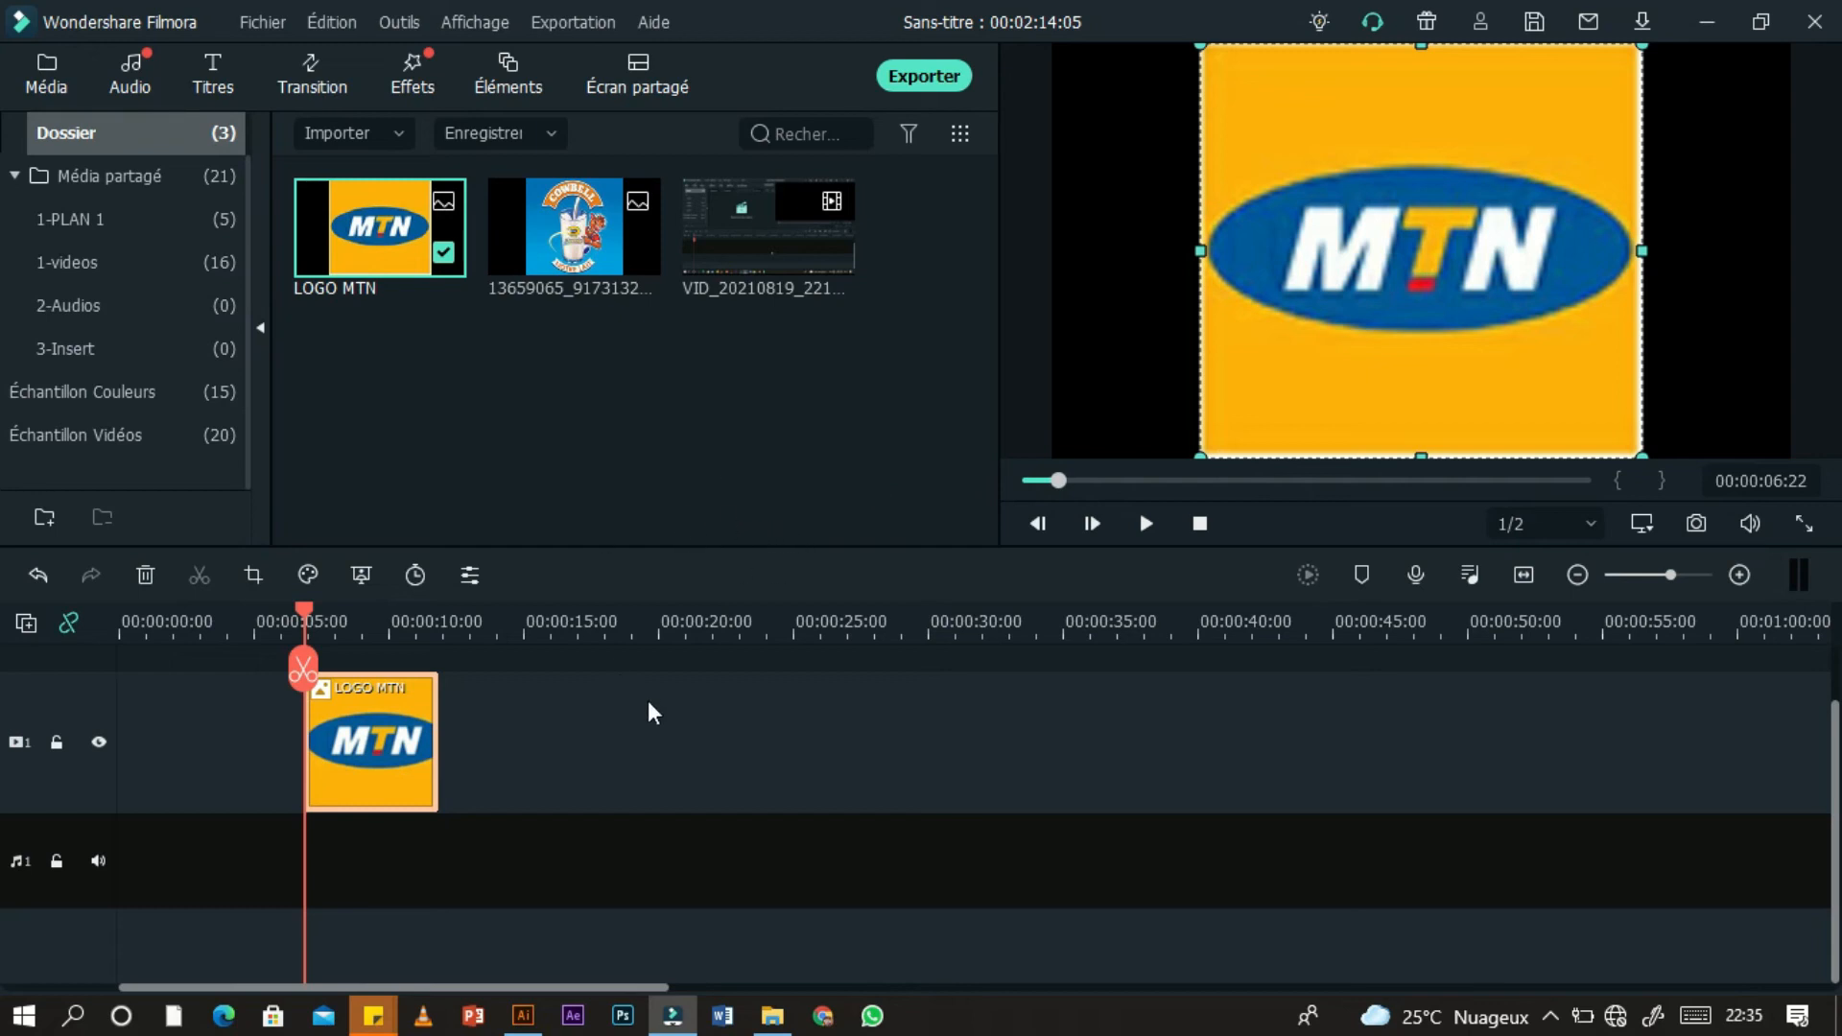
- Transform the LOGO MTN clip: scale it to 138.85%, rotate it clockwise until the logo reads downward, and shift it to X 85.0, Y -48.0
{"action": "mouse_move", "coordinate": [387, 746]}
{"action": "left_mouse_down"}
{"action": "mouse_move", "coordinate": [424, 745]}
{"action": "mouse_move", "coordinate": [390, 747]}
{"action": "left_mouse_up"}
{"action": "left_click", "coordinate": [473, 586]}
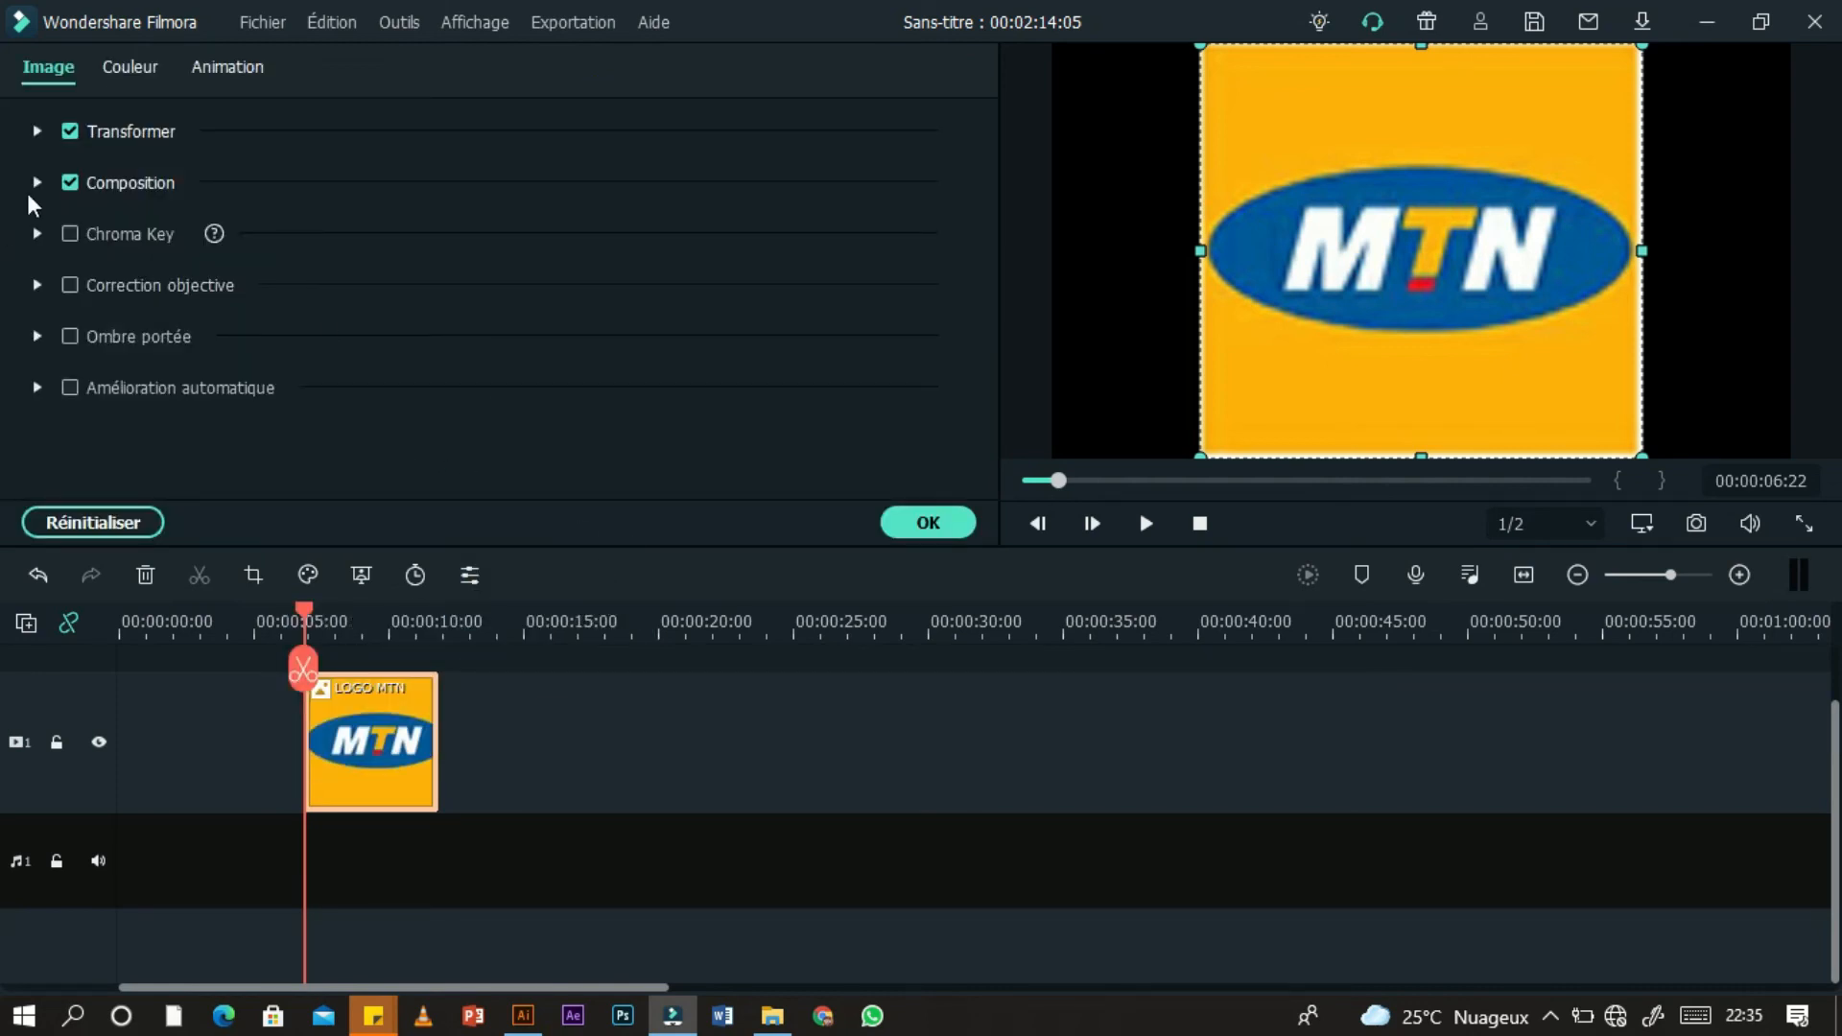
{"action": "left_click", "coordinate": [37, 132]}
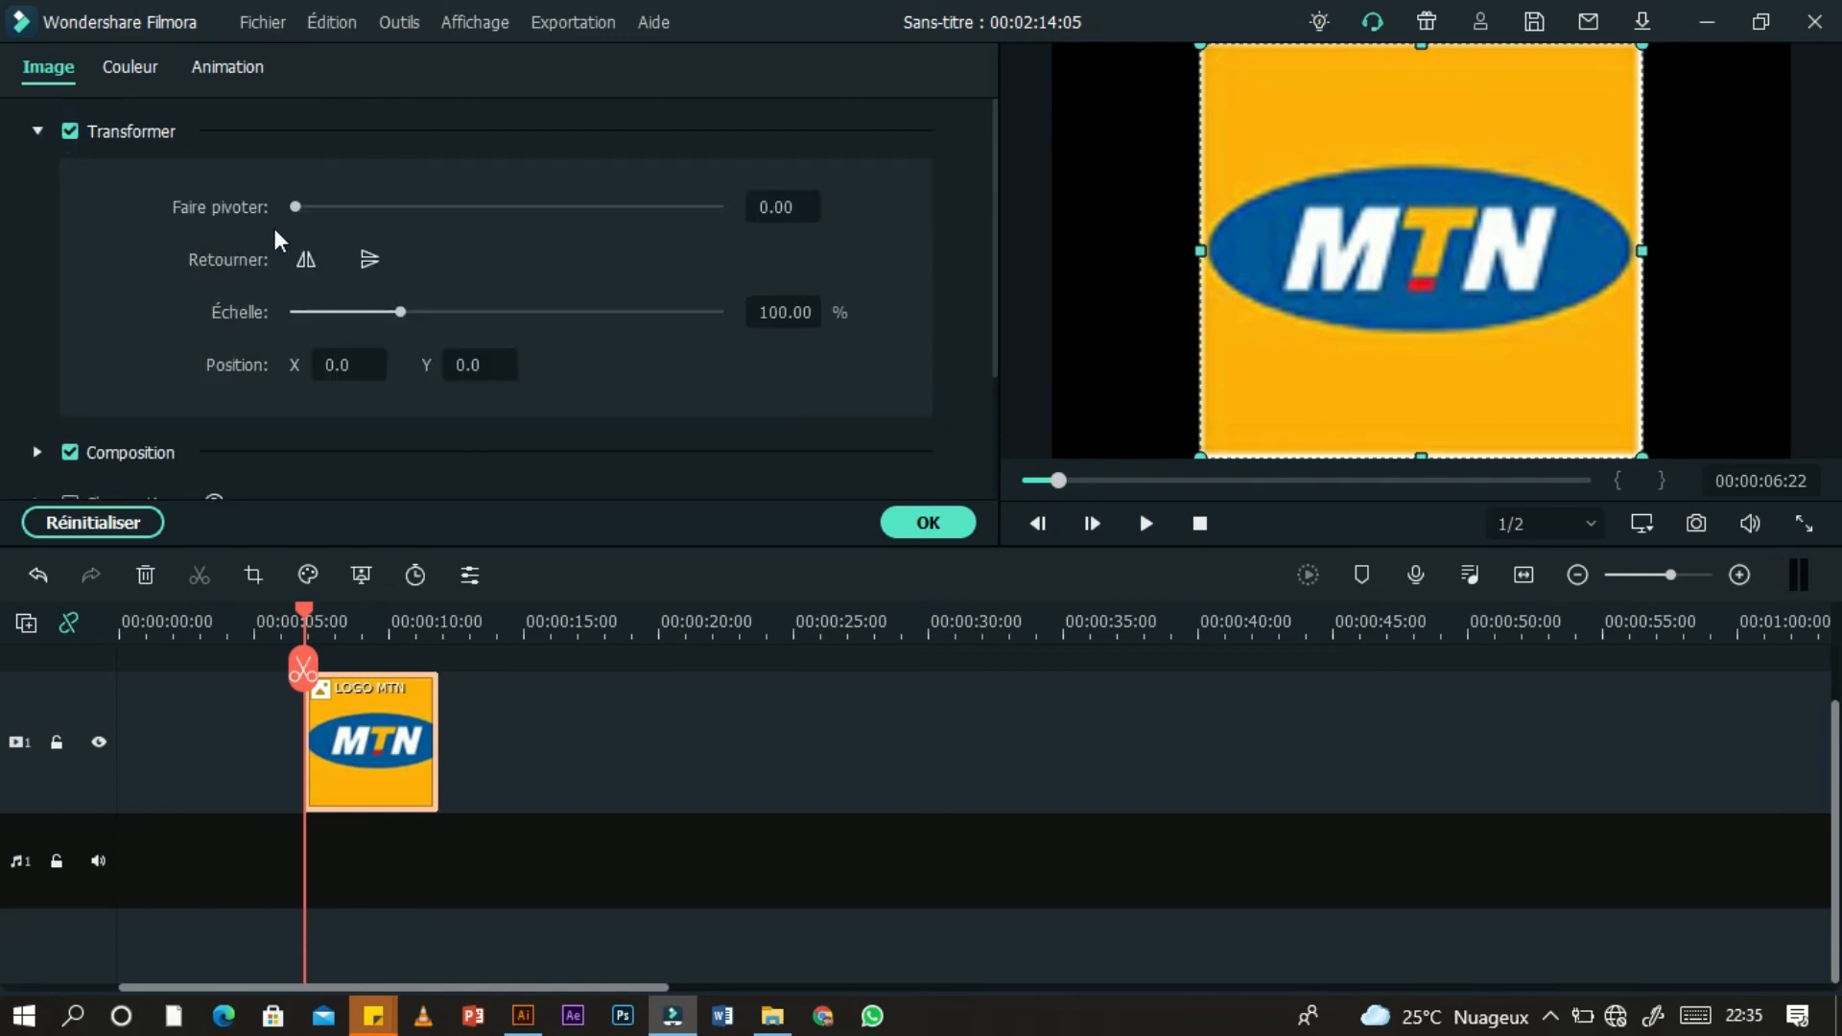
{"action": "left_click_drag", "start_coordinate": [401, 312], "coordinate": [441, 312]}
{"action": "left_click_drag", "start_coordinate": [294, 207], "coordinate": [379, 273]}
{"action": "left_click_drag", "start_coordinate": [333, 365], "coordinate": [415, 370]}
- Expand the lens correction and drop shadow sections of the LOGO MTN clip to examine their options
{"action": "scroll", "coordinate": [544, 301], "scroll_direction": "down", "scroll_amount": 3}
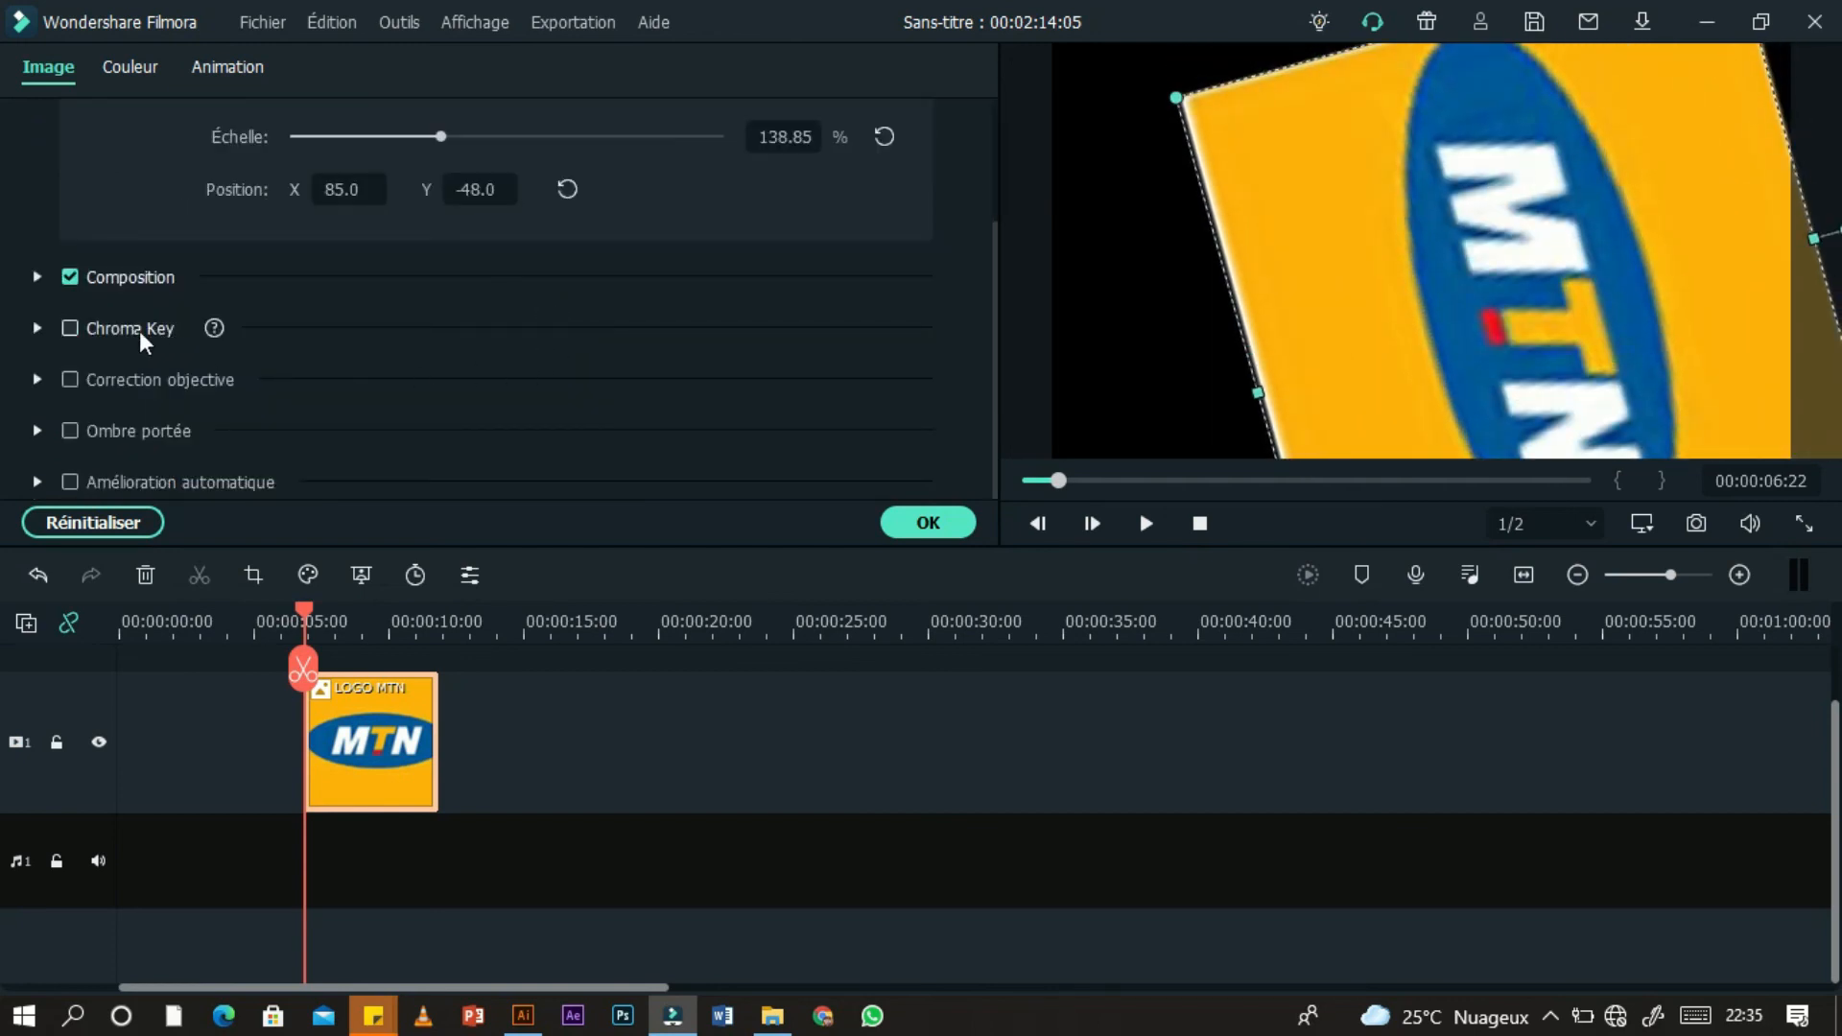
{"action": "left_click", "coordinate": [40, 379]}
{"action": "scroll", "coordinate": [336, 400], "scroll_direction": "down", "scroll_amount": 3}
{"action": "left_click", "coordinate": [70, 431]}
{"action": "scroll", "coordinate": [249, 371], "scroll_direction": "down", "scroll_amount": 3}
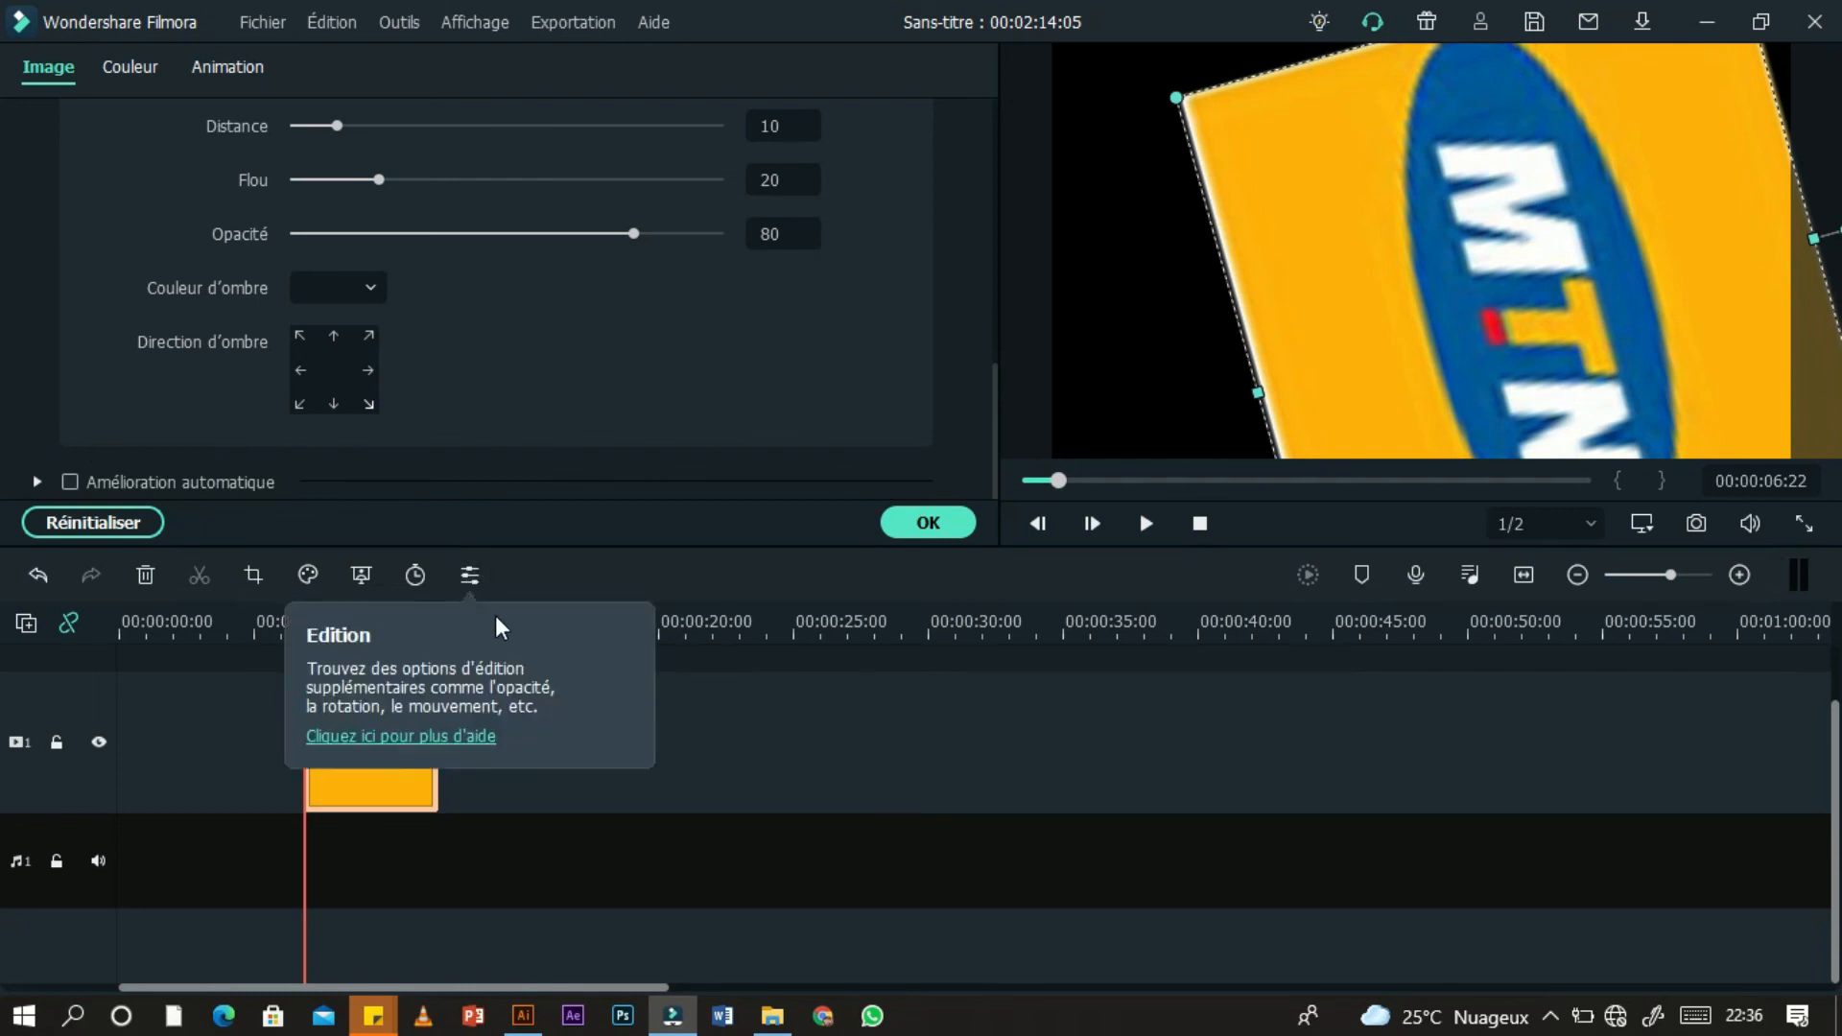
- Apply the edits to the LOGO MTN clip and reselect it on the timeline
{"action": "left_click", "coordinate": [705, 723]}
{"action": "left_click", "coordinate": [928, 522]}
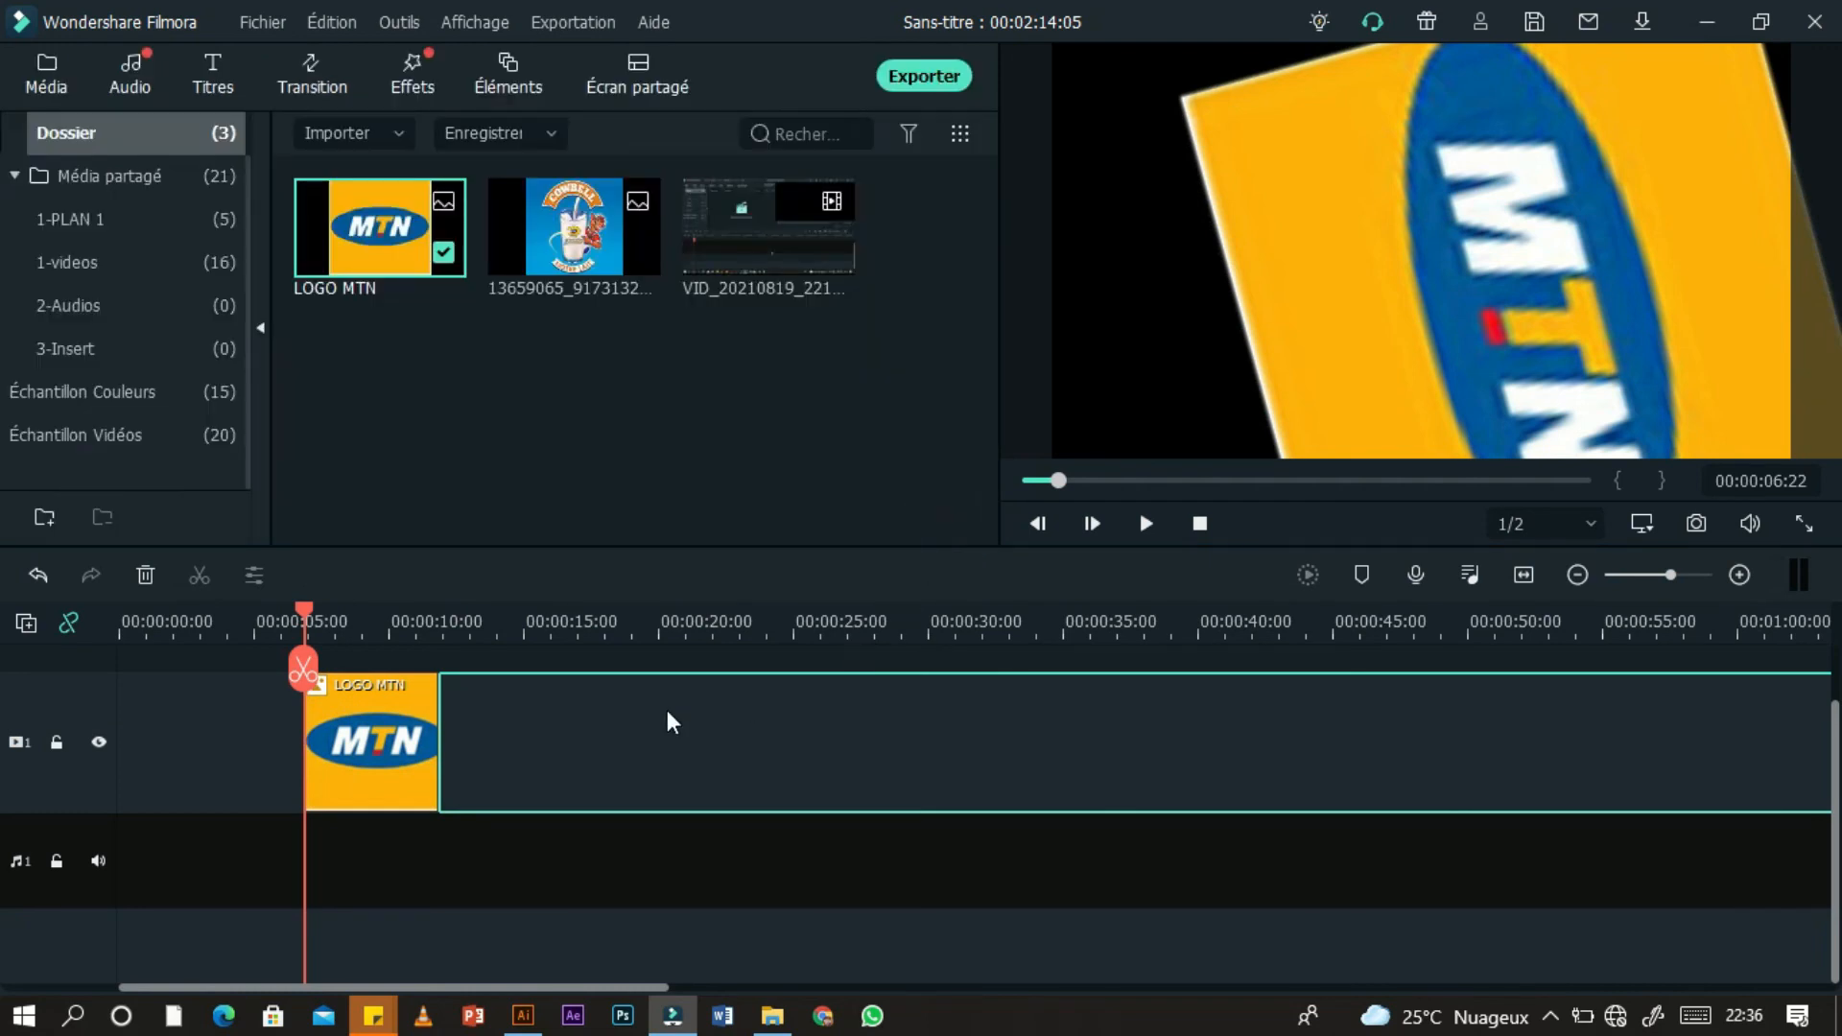
{"action": "left_click", "coordinate": [412, 750]}
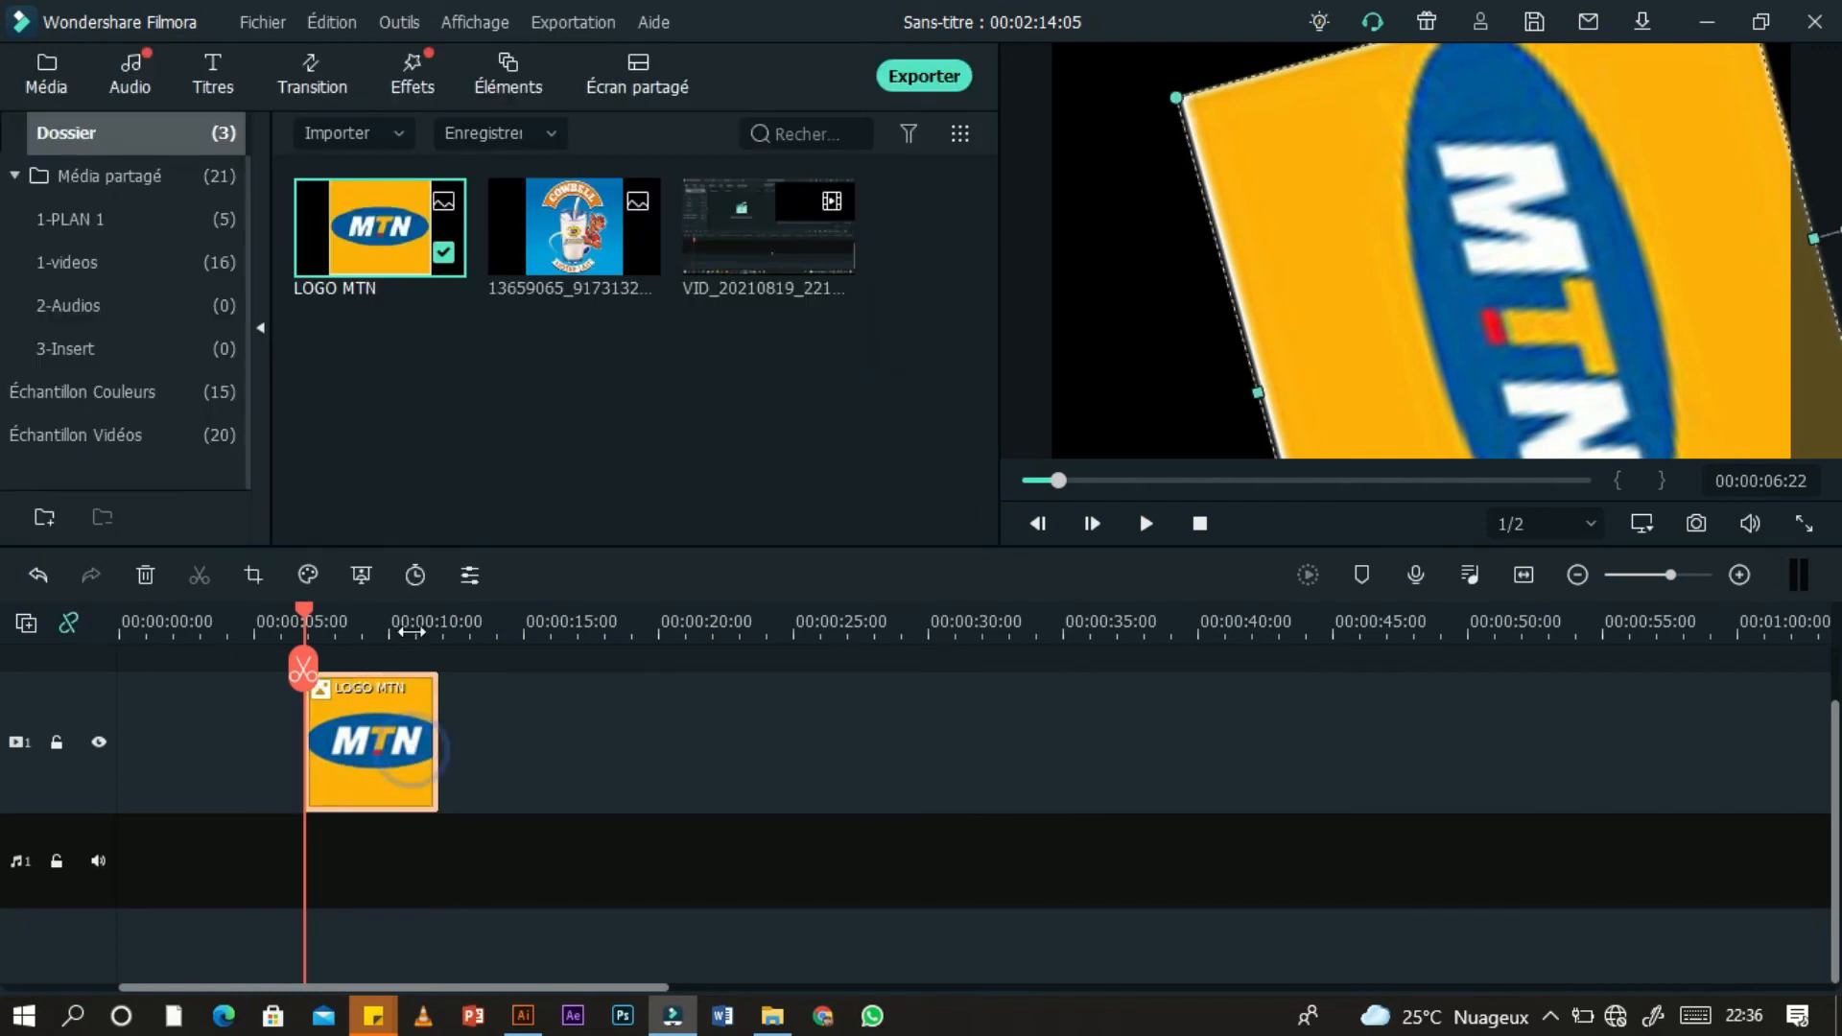